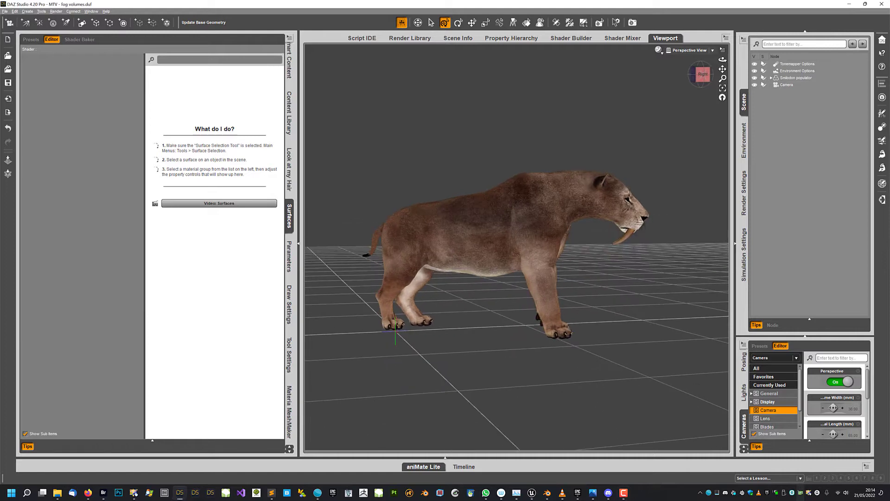
# - Create a 100 cm cube primitive at the world center with 64 divisions and Y Positive as primary axis
pyautogui.moveTo(380, 159); pyautogui.dragTo(380, 137, button='middle')
pyautogui.moveTo(393, 171); pyautogui.dragTo(311, 128, button='middle')
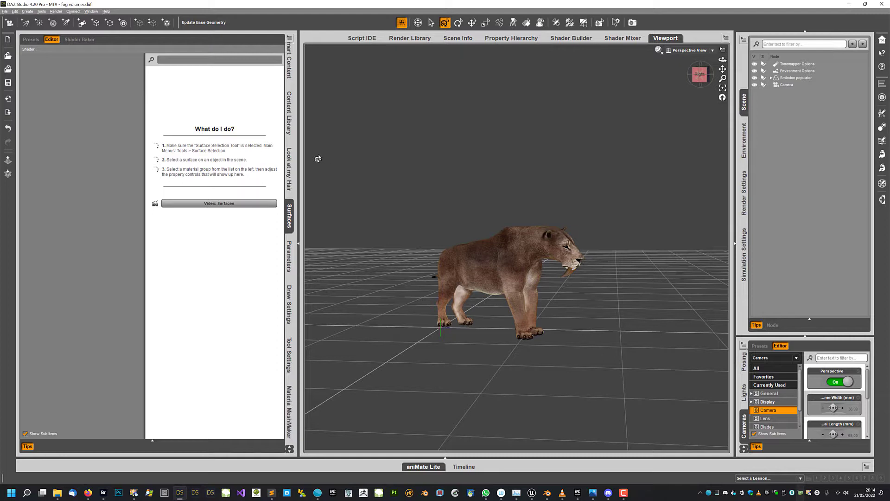
pyautogui.click(27, 12)
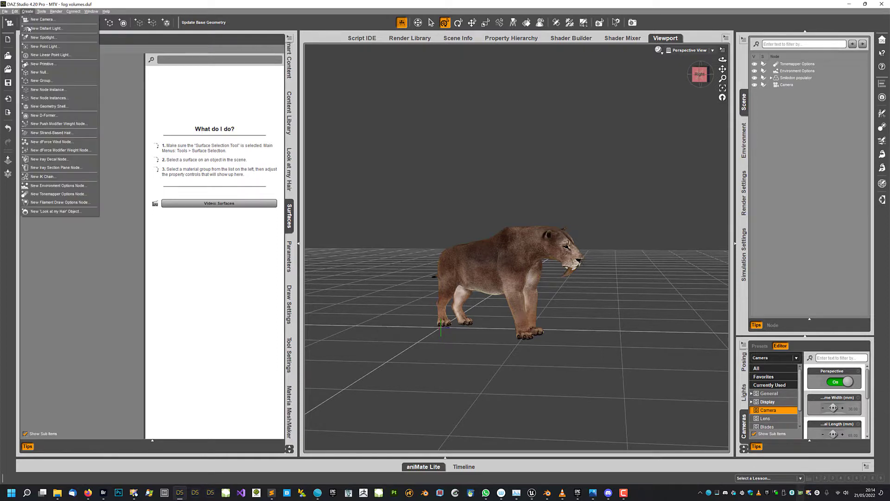
pyautogui.click(35, 64)
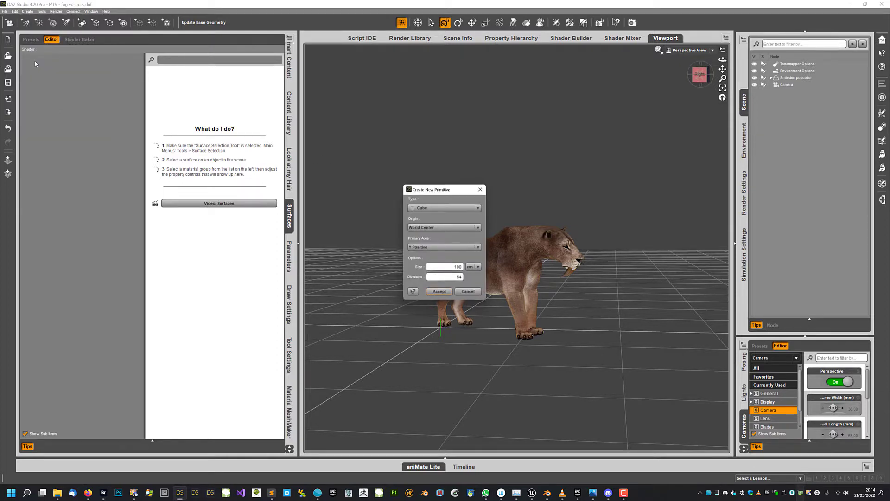
pyautogui.click(439, 292)
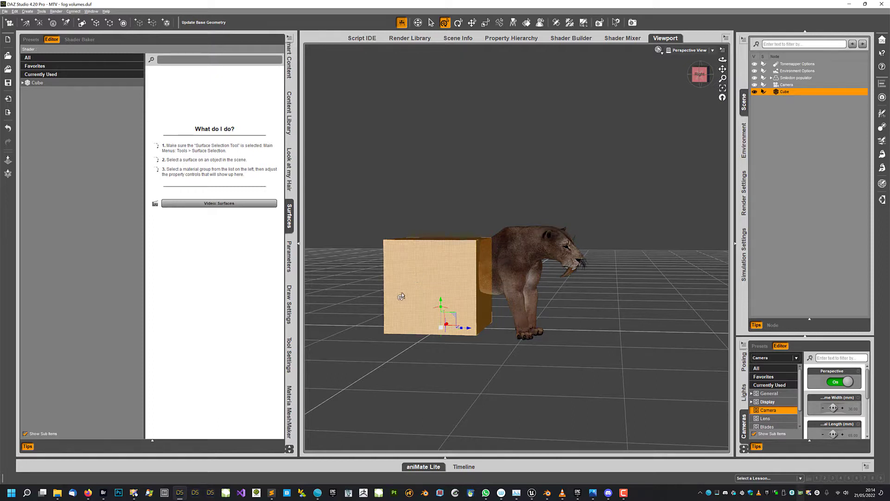
# - Examine the new cube from several angles to compare its size and position with the smilodon
pyautogui.moveTo(365, 279); pyautogui.dragTo(364, 329, button='middle')
pyautogui.scroll(2, 375, 299)
pyautogui.scroll(2, 375, 296)
pyautogui.moveTo(476, 300); pyautogui.dragTo(475, 273, button='middle')
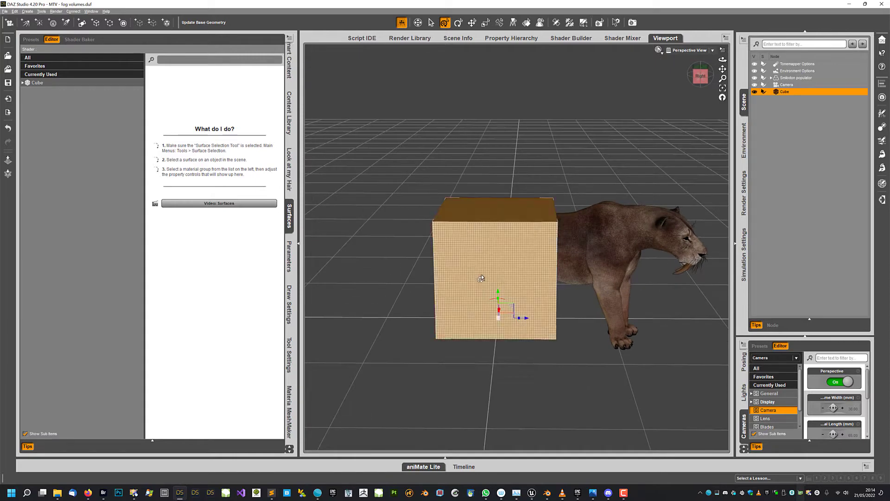
pyautogui.moveTo(415, 277); pyautogui.dragTo(438, 298, button='middle')
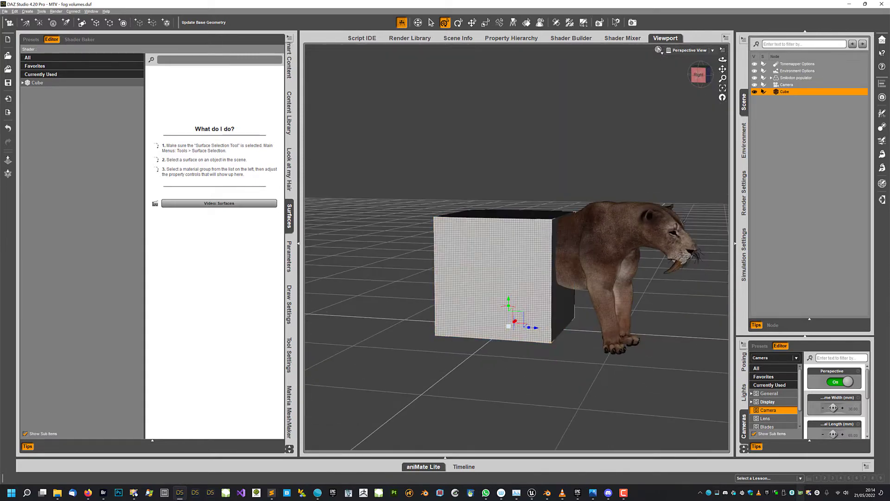
pyautogui.moveTo(516, 202); pyautogui.dragTo(494, 213, button='middle')
pyautogui.moveTo(497, 244); pyautogui.dragTo(547, 231, button='middle')
pyautogui.moveTo(542, 274); pyautogui.dragTo(436, 259, button='middle')
pyautogui.moveTo(366, 253); pyautogui.dragTo(353, 226, button='middle')
pyautogui.moveTo(416, 217); pyautogui.dragTo(414, 224, button='middle')
pyautogui.scroll(-4, 481, 274)
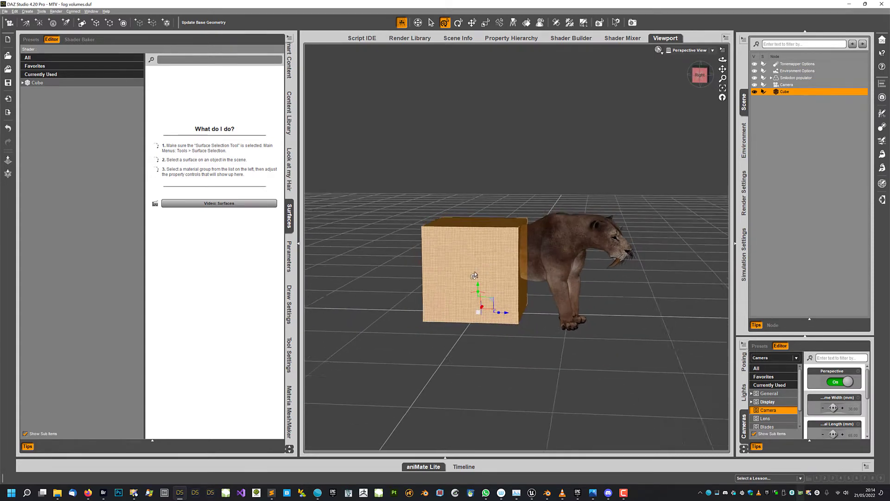
# - Set the cube's scale to 500%, display the viewport as wireframe and frame the whole cube
pyautogui.click(289, 256)
pyautogui.click(272, 277)
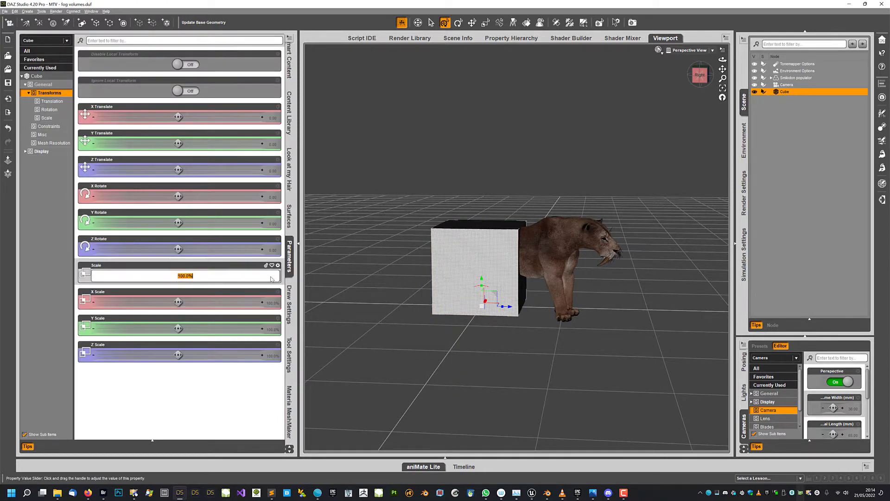
pyautogui.write('500')
pyautogui.press('Return')
pyautogui.moveTo(598, 232); pyautogui.dragTo(506, 234, button='middle')
pyautogui.scroll(-2, 493, 231)
pyautogui.hotkey('ctrl', '3')
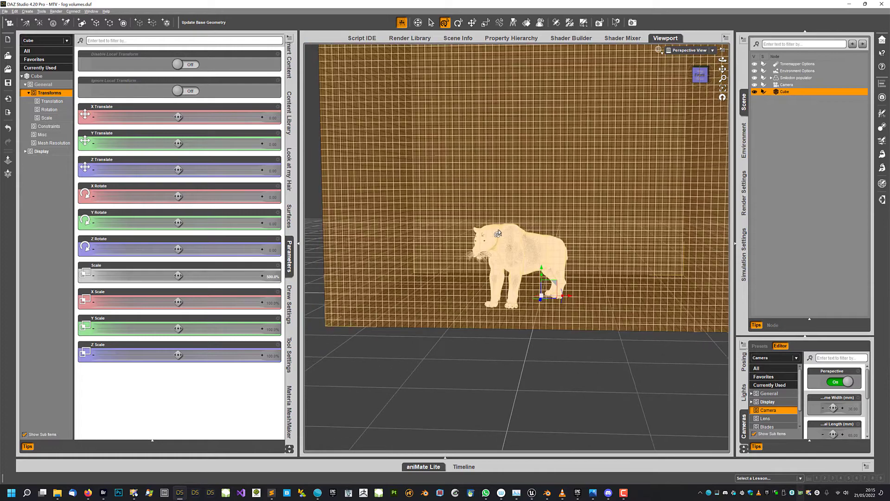
pyautogui.click(722, 88)
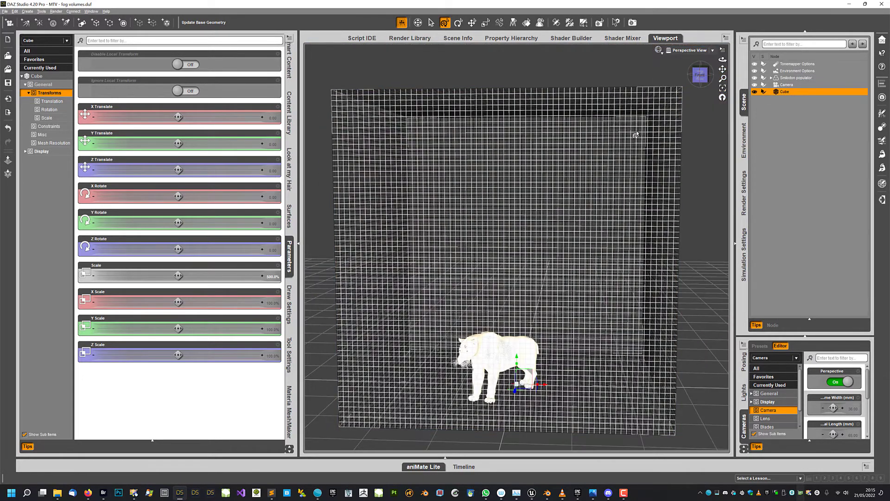
# - Shift the cube forward along Z and slightly toward negative X, keeping the smilodon inside it
pyautogui.moveTo(510, 195); pyautogui.dragTo(380, 204, button='middle')
pyautogui.moveTo(440, 253); pyautogui.dragTo(542, 331, button='middle')
pyautogui.moveTo(573, 327); pyautogui.dragTo(595, 327)
pyautogui.moveTo(593, 325); pyautogui.dragTo(524, 301, button='middle')
pyautogui.moveTo(635, 299); pyautogui.dragTo(591, 342, button='middle')
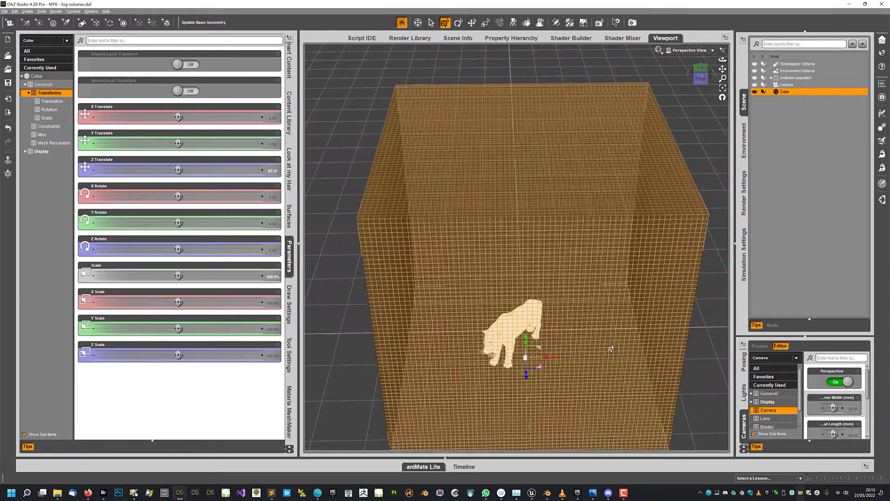
pyautogui.moveTo(550, 362); pyautogui.dragTo(529, 364)
pyautogui.moveTo(528, 364); pyautogui.dragTo(479, 352, button='middle')
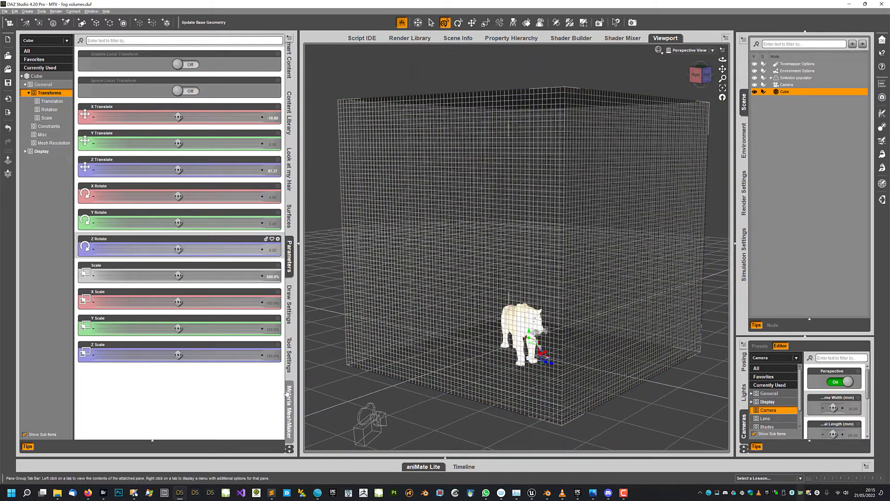
# - Convert only the selected cube to a contained volume with the Mesh2Volume script, using voxel size 1.00 and vertical blend 1.00
pyautogui.click(288, 113)
pyautogui.scroll(-8, 54, 319)
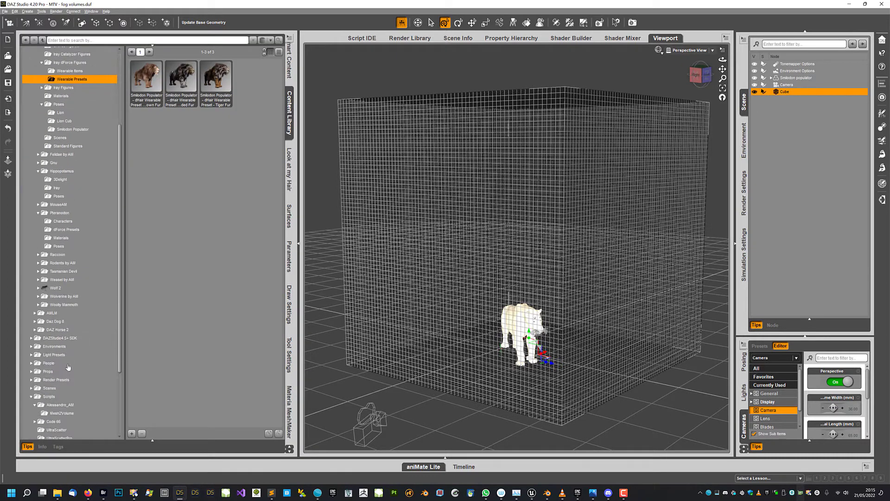
pyautogui.click(57, 318)
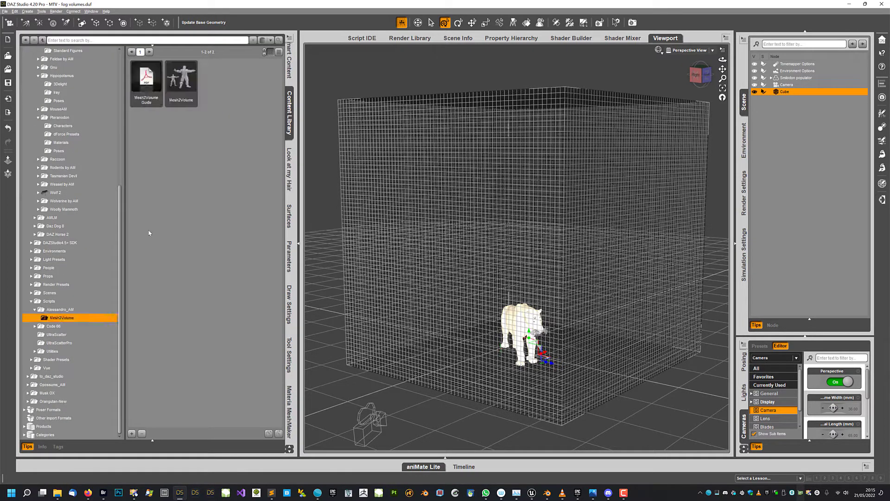
pyautogui.doubleClick(171, 86)
pyautogui.moveTo(432, 137); pyautogui.dragTo(415, 130)
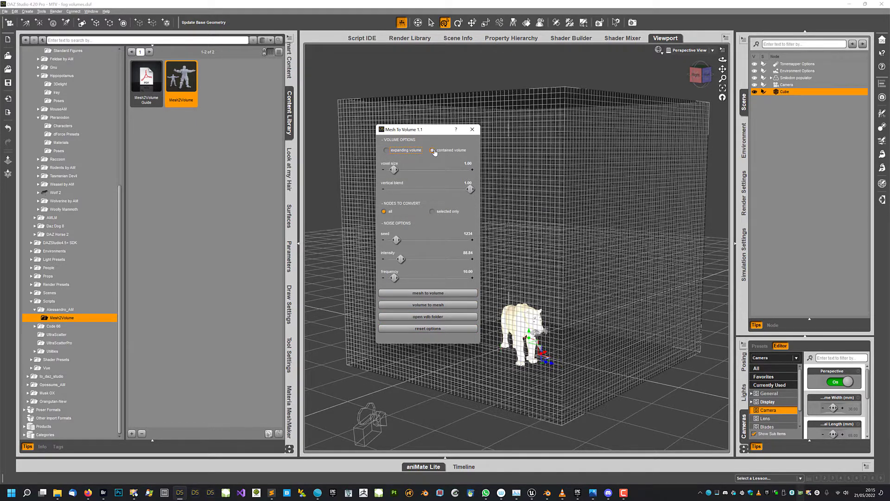
pyautogui.click(442, 212)
pyautogui.click(447, 294)
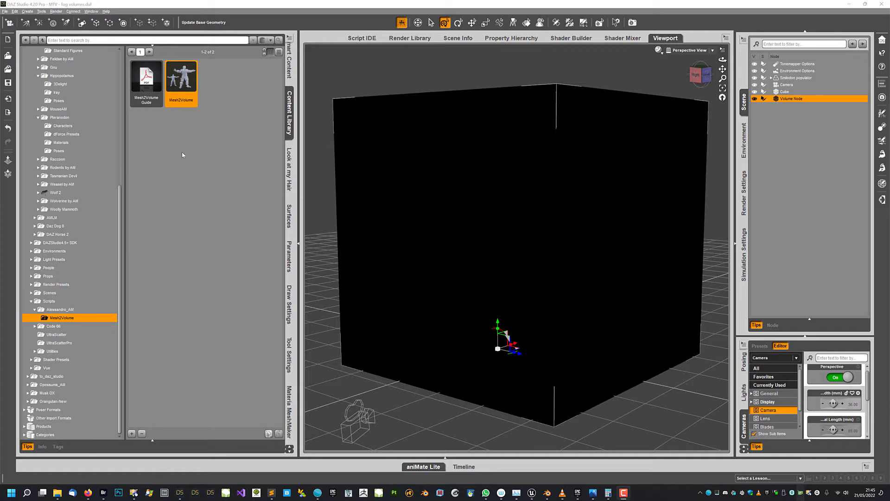
# - Review the Mesh To Volume options and check the 500 × 500 × 500 voxel calculation in Calculator, closing both windows
pyautogui.doubleClick(173, 91)
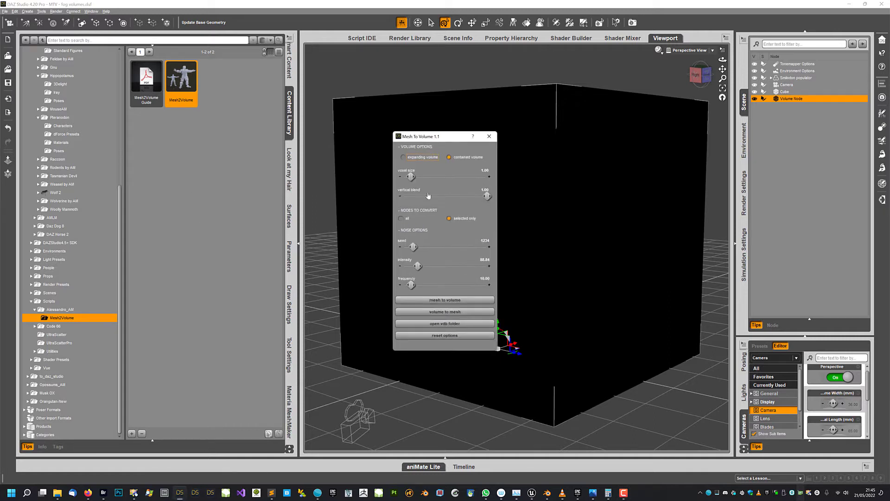
pyautogui.moveTo(454, 140); pyautogui.dragTo(435, 161)
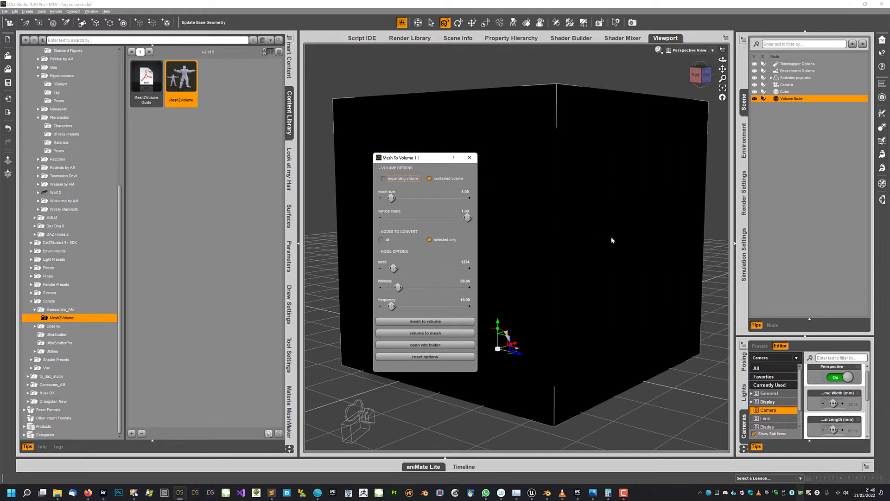
pyautogui.moveTo(889, 204); pyautogui.dragTo(309, 81)
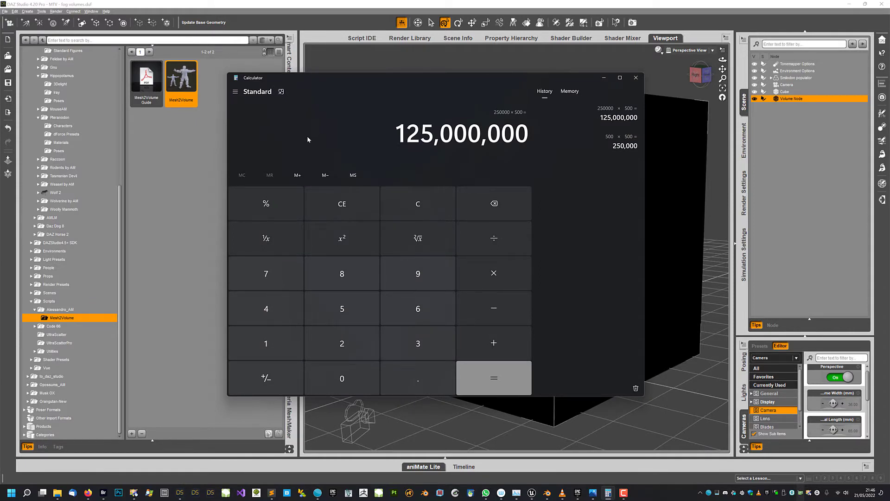
pyautogui.moveTo(300, 82); pyautogui.dragTo(332, 89)
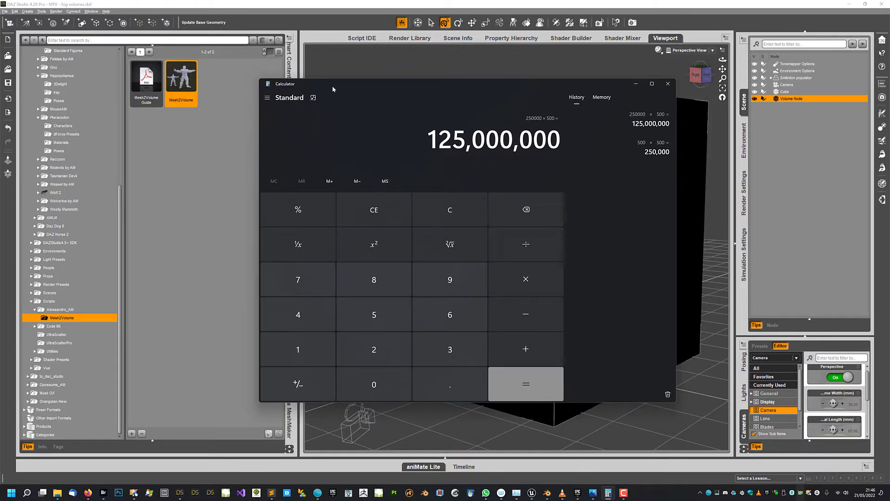
pyautogui.hotkey('alt', 'F4')
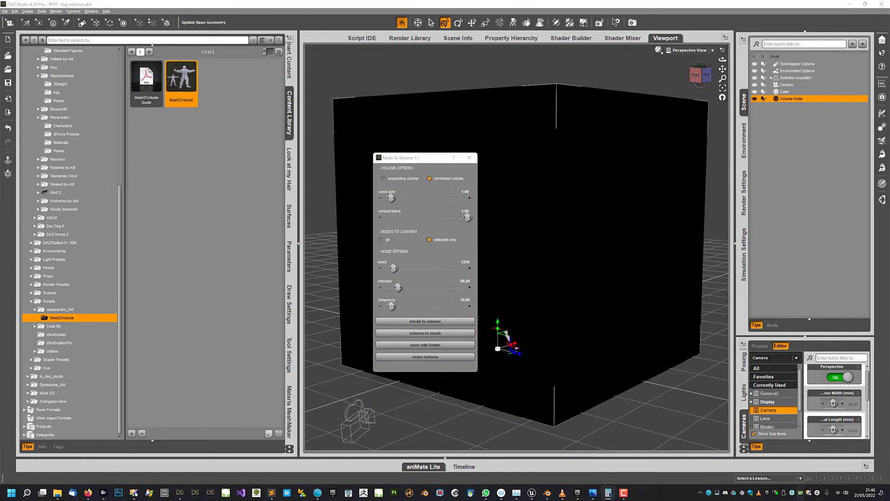
pyautogui.click(469, 157)
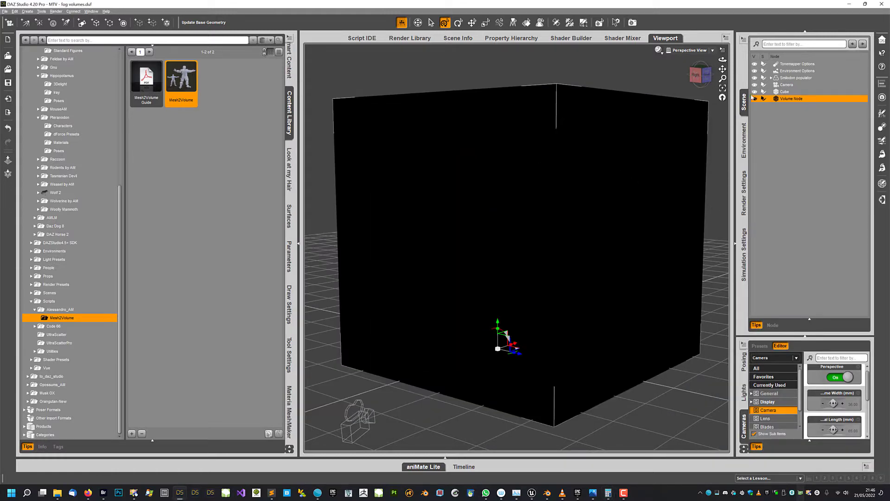
# - Hide the original cube, clear the selection and preview the volume in the viewport with NVIDIA Iray
pyautogui.click(775, 123)
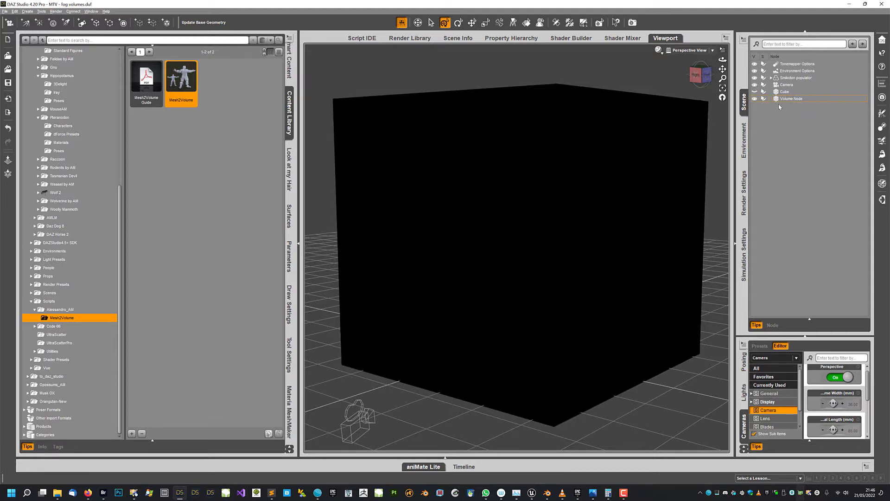
pyautogui.click(658, 49)
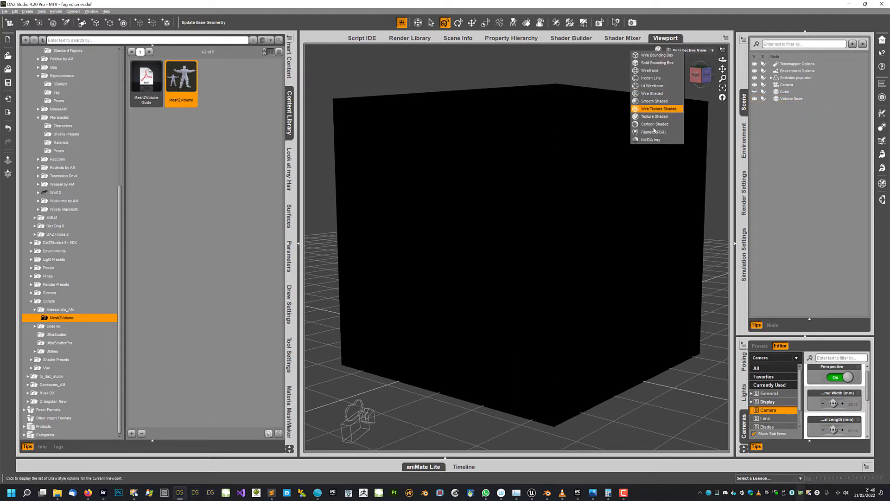
pyautogui.click(653, 140)
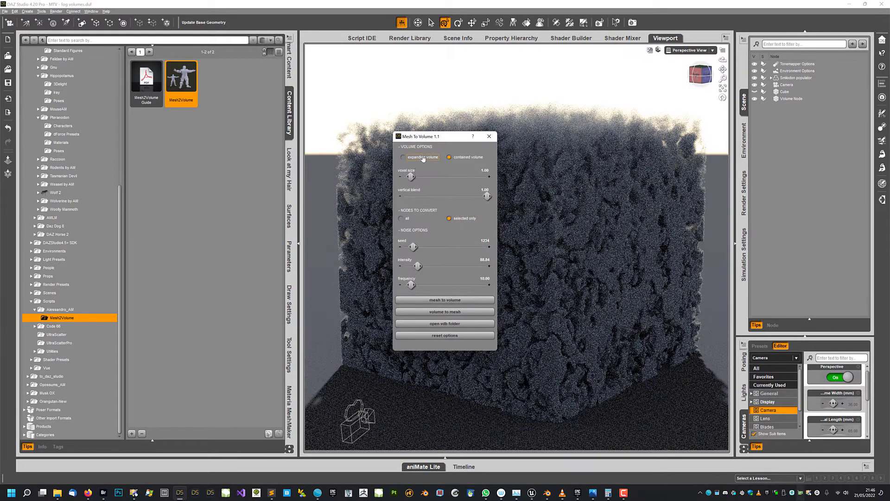
# - Place the Mesh To Volume dialog clear of the viewport render and review its volume and noise options
pyautogui.moveTo(434, 135); pyautogui.dragTo(185, 135)
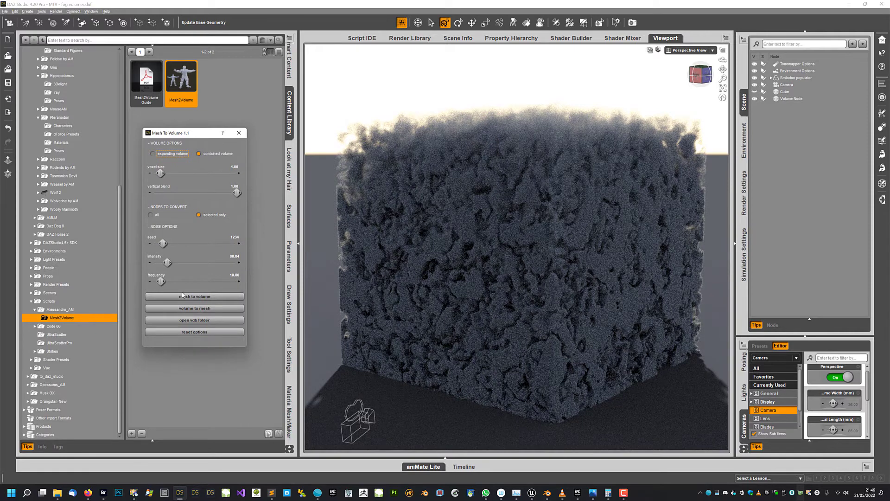
pyautogui.moveTo(181, 134); pyautogui.dragTo(175, 160)
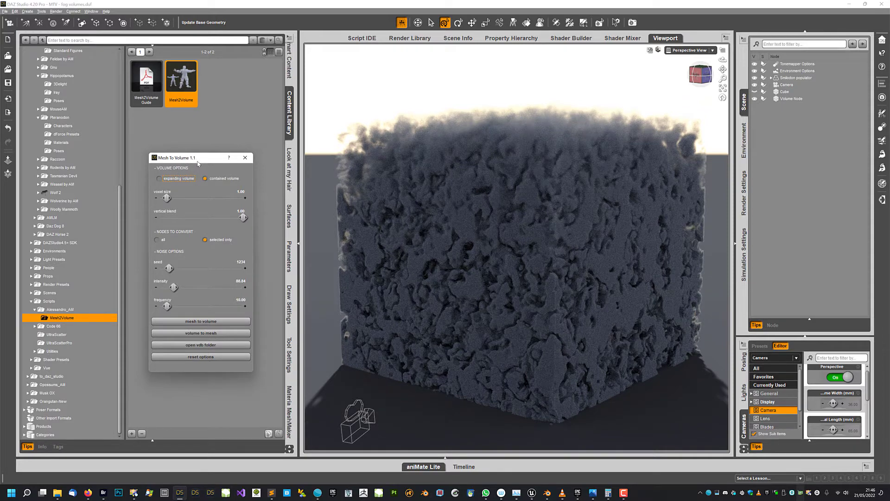
pyautogui.moveTo(203, 159); pyautogui.dragTo(218, 154)
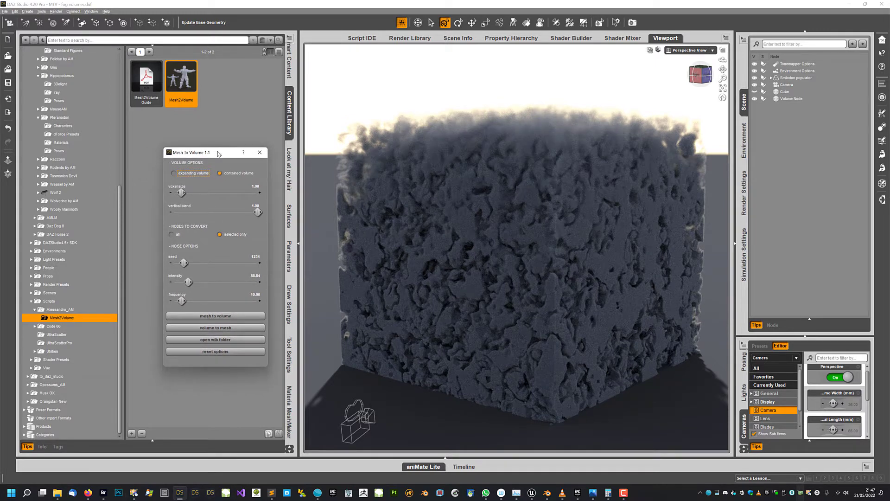
pyautogui.moveTo(218, 154); pyautogui.dragTo(202, 145)
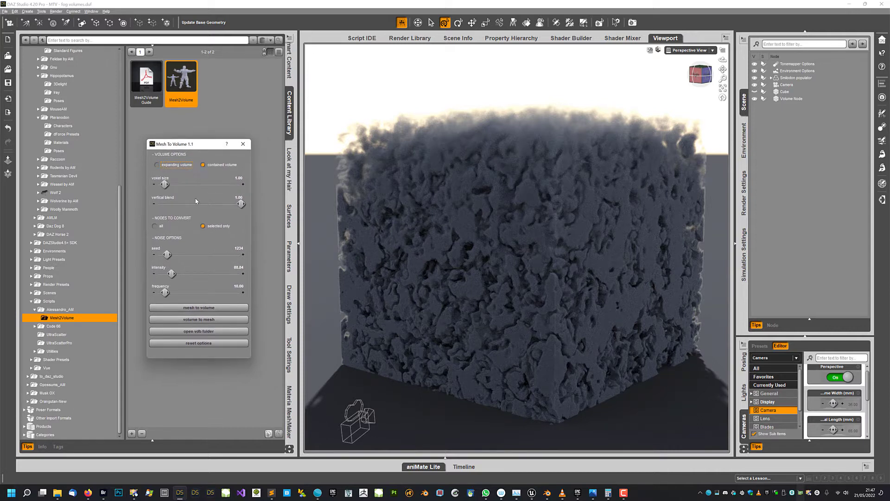
pyautogui.moveTo(202, 148)
pyautogui.mouseDown()
pyautogui.moveTo(206, 163)
pyautogui.moveTo(206, 155)
pyautogui.mouseUp()
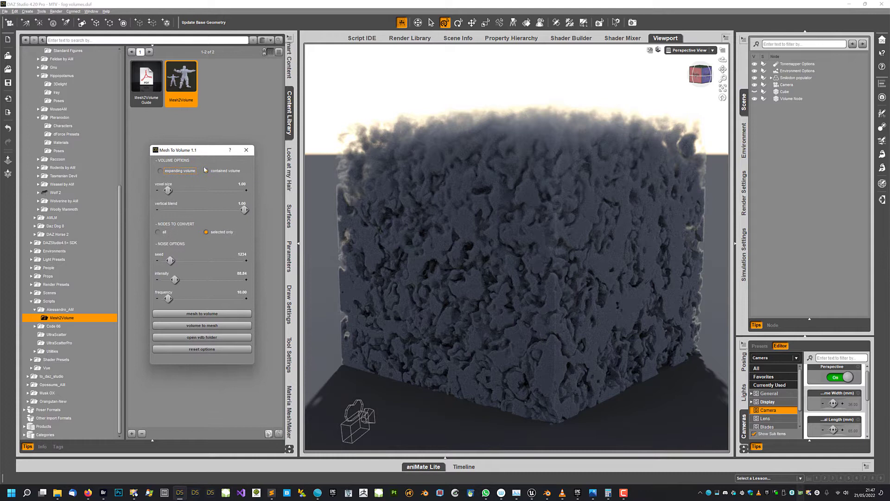
pyautogui.moveTo(207, 153); pyautogui.dragTo(207, 143)
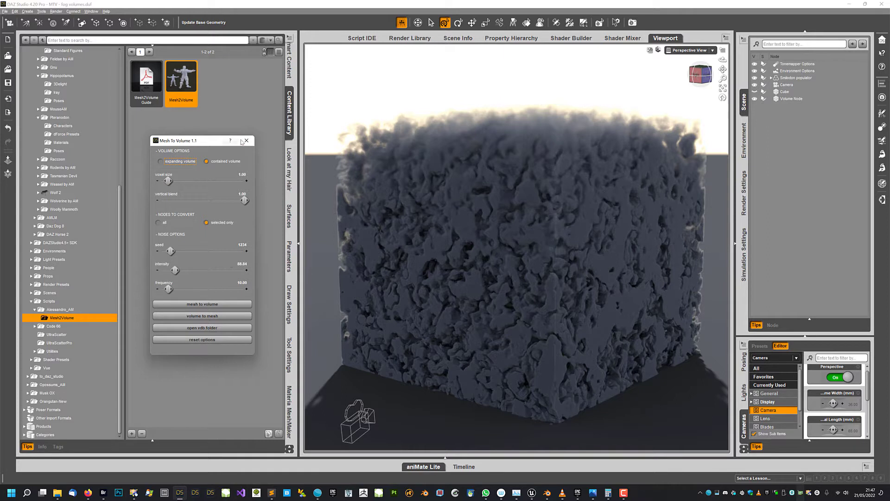
# - Open the script's VDB folder, check the file size of zzz_7.vdb and close the folder
pyautogui.click(196, 328)
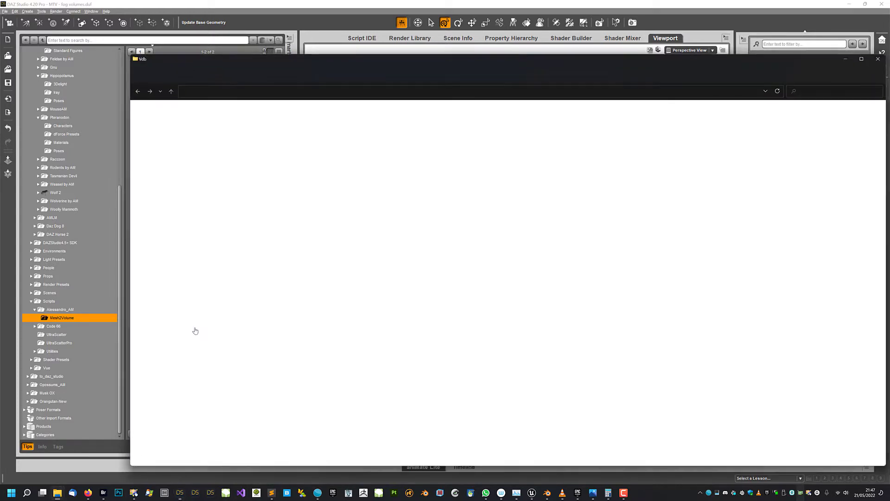
pyautogui.click(381, 102)
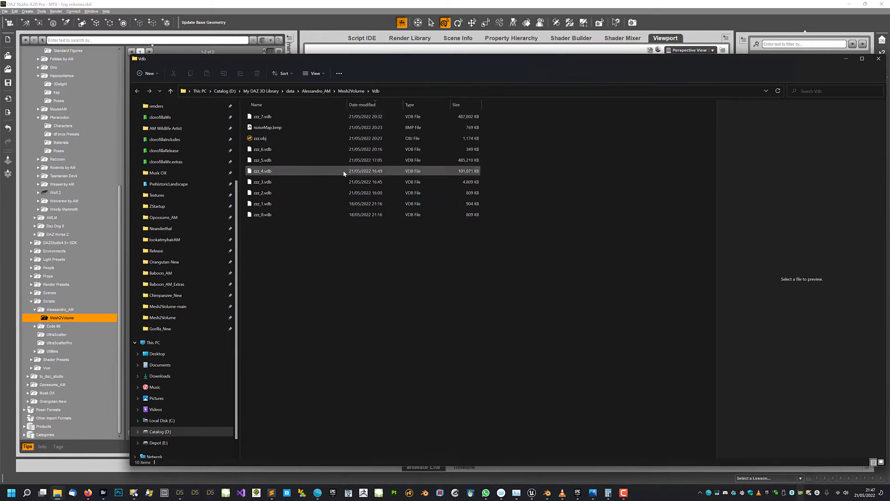
pyautogui.click(272, 116)
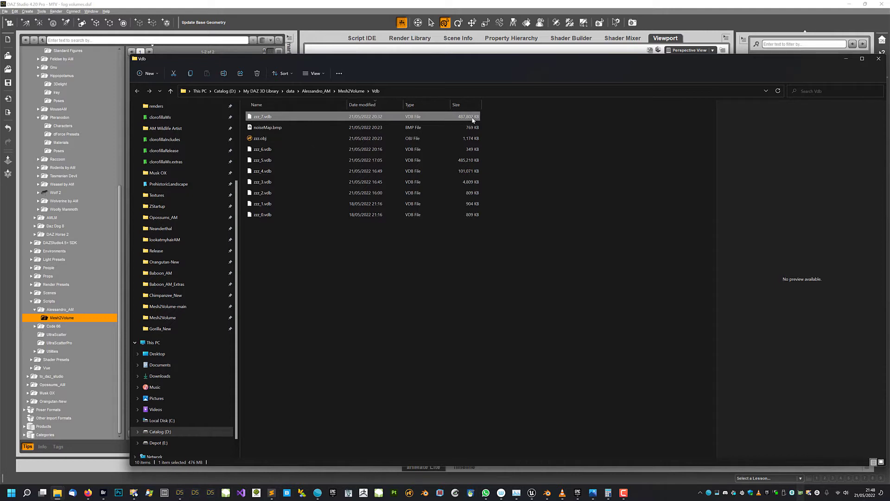
pyautogui.click(879, 59)
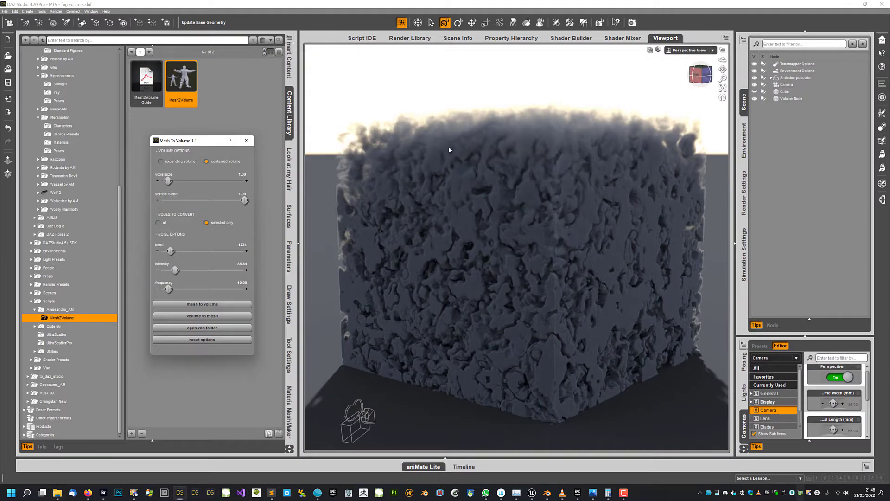
# - Close the Mesh To Volume dialog and inspect the rendered volume from several sides
pyautogui.click(246, 140)
pyautogui.moveTo(700, 74); pyautogui.dragTo(733, 82)
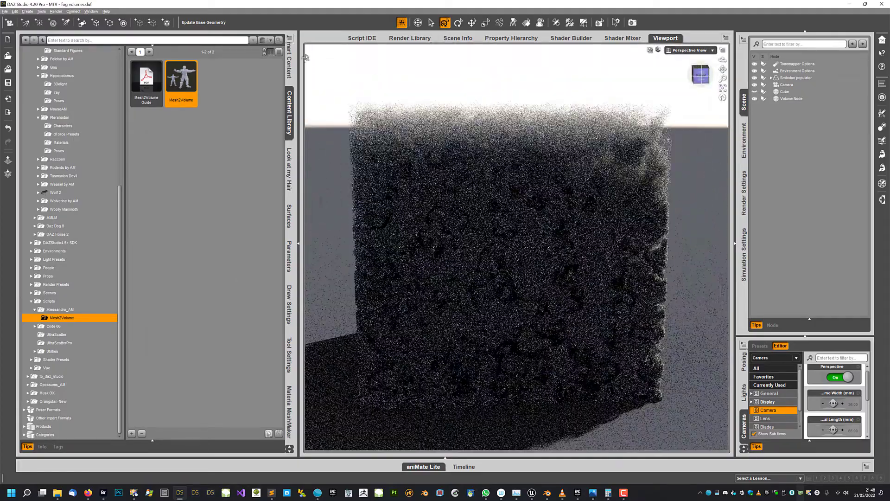
pyautogui.moveTo(364, 148); pyautogui.dragTo(473, 143, button='middle')
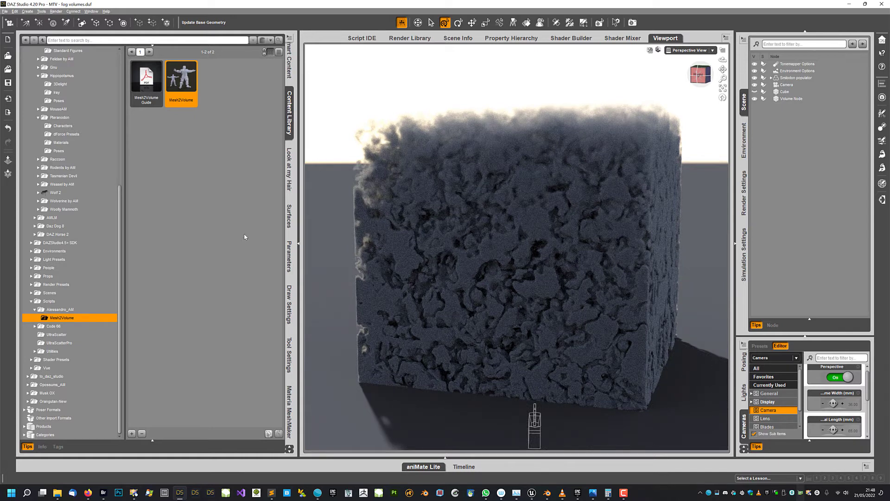
# - Select the volume in the viewport and set the Density Multiplier of its Volume surface properties to 0.05
pyautogui.click(288, 221)
pyautogui.click(428, 200)
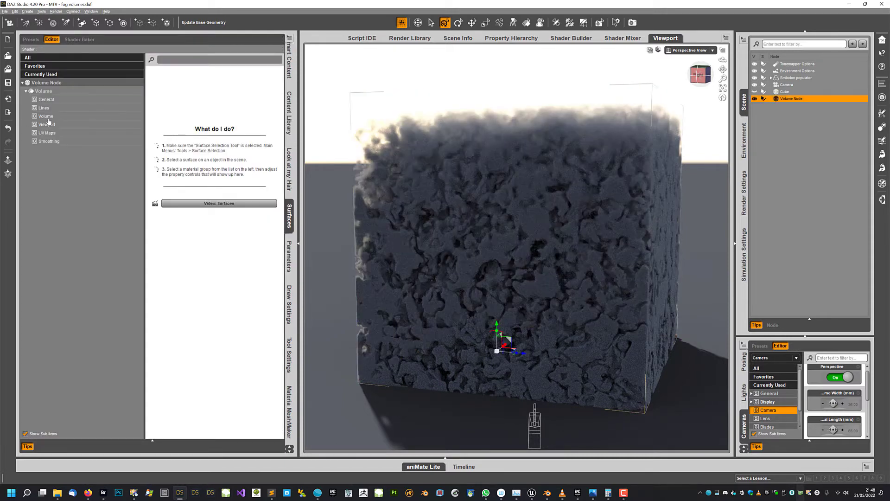
pyautogui.click(47, 117)
pyautogui.click(169, 264)
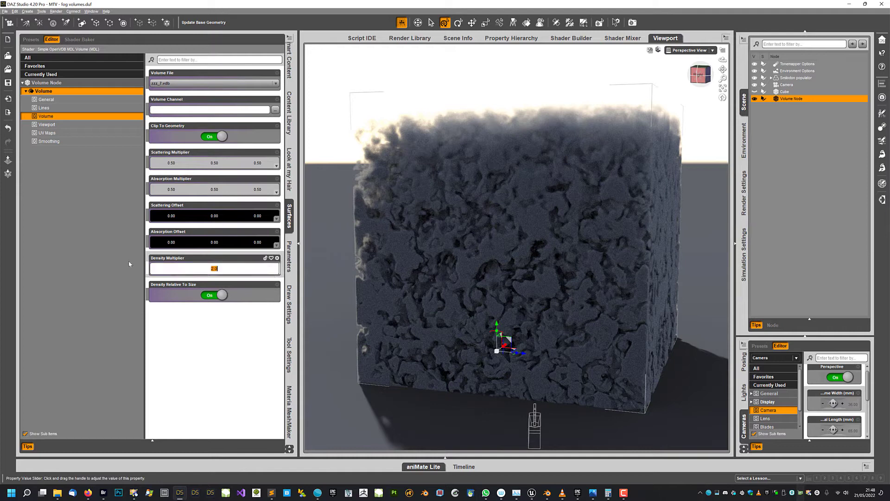
pyautogui.write('0.0')
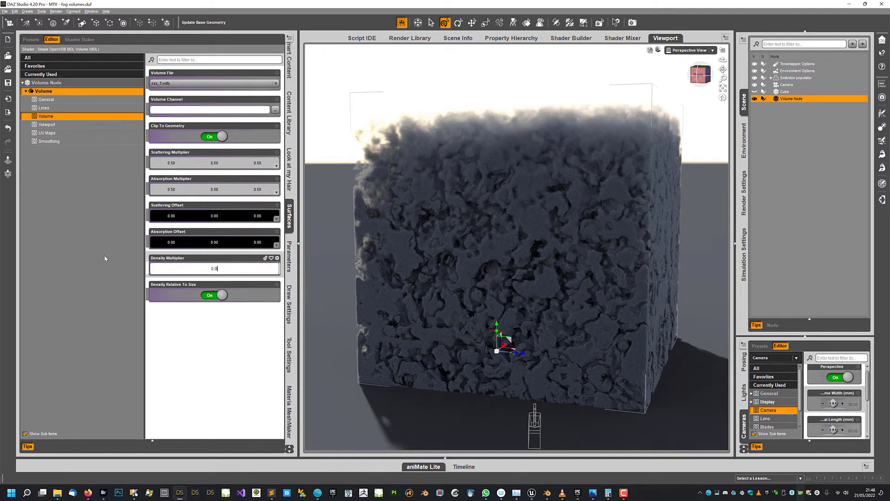
pyautogui.write('5')
pyautogui.press('Return')
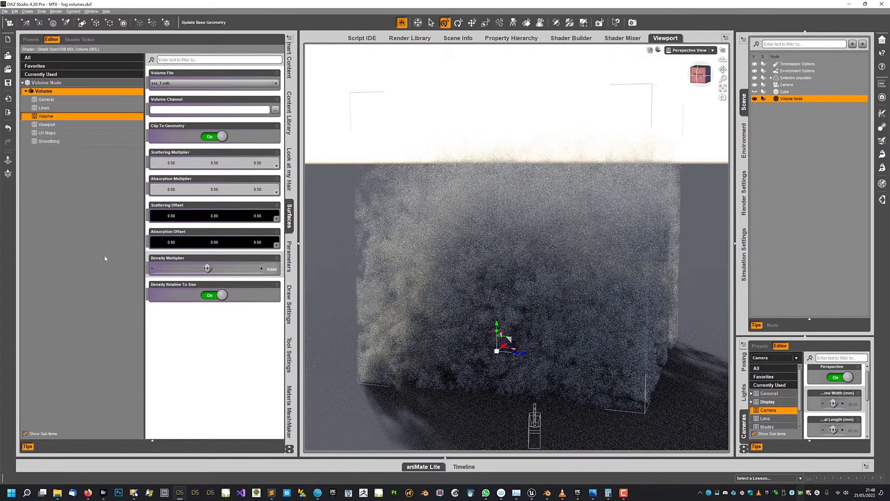
# - Inspect the thinned volume from several sides, switching the Volume Node's visibility off and on again
pyautogui.moveTo(353, 140); pyautogui.dragTo(484, 116, button='middle')
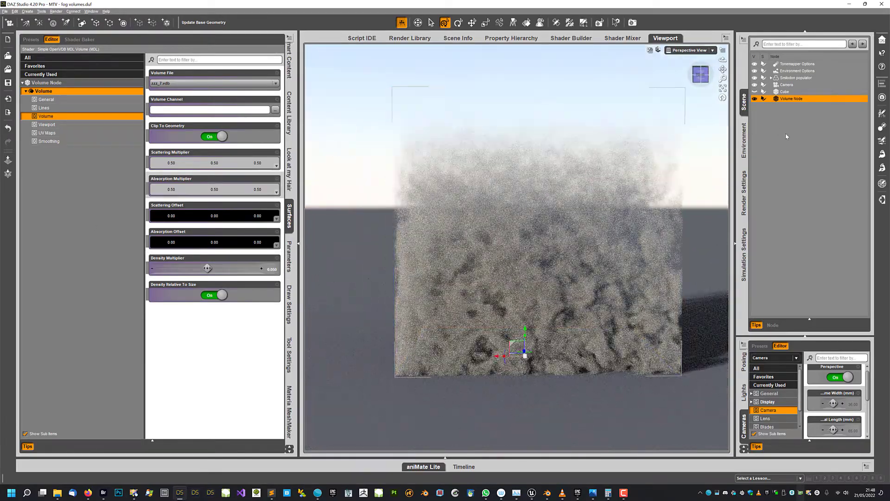
pyautogui.moveTo(376, 96); pyautogui.dragTo(419, 105, button='middle')
pyautogui.moveTo(441, 138); pyautogui.dragTo(418, 147, button='middle')
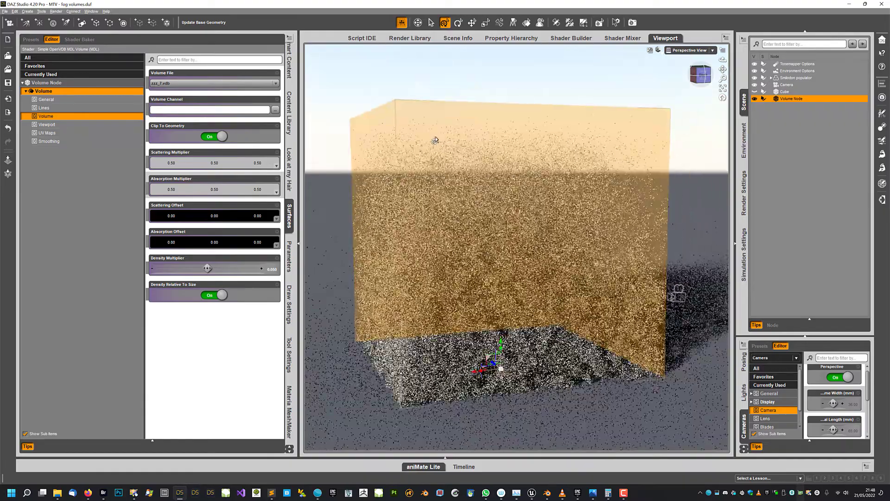
pyautogui.scroll(4, 433, 141)
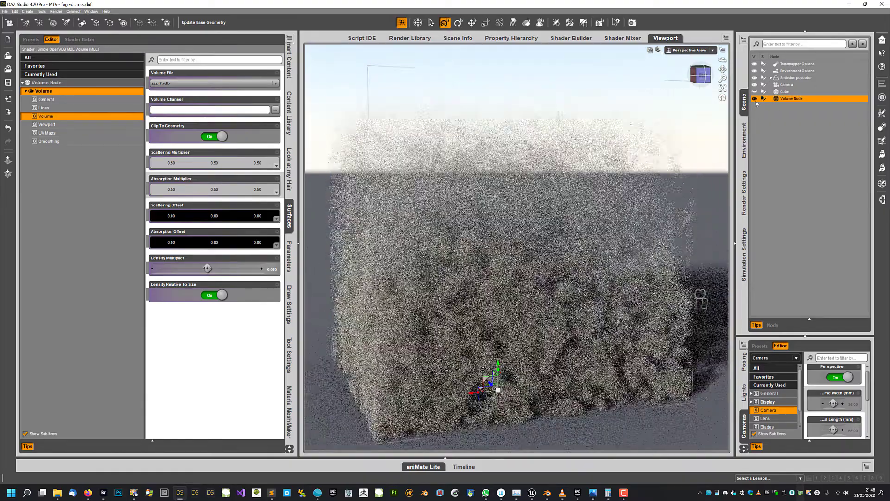
pyautogui.click(755, 98)
pyautogui.click(755, 99)
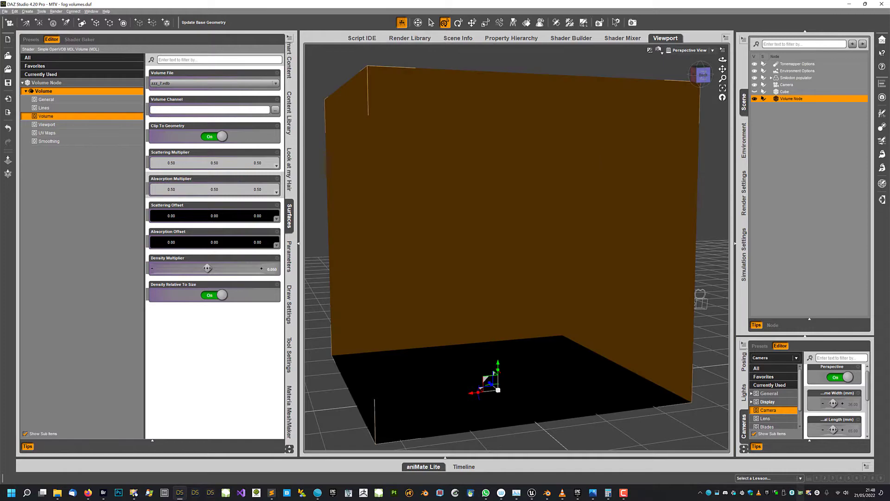
pyautogui.moveTo(722, 59); pyautogui.dragTo(795, 56)
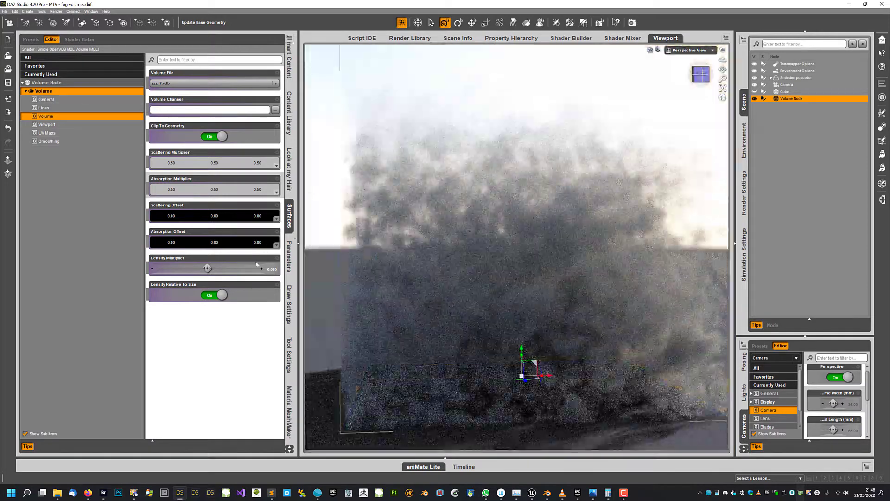
# - Lower the volume's Density Multiplier to 0.005 and view the smilodon through the scene's Camera
pyautogui.click(271, 271)
pyautogui.write('0')
pyautogui.press('Return')
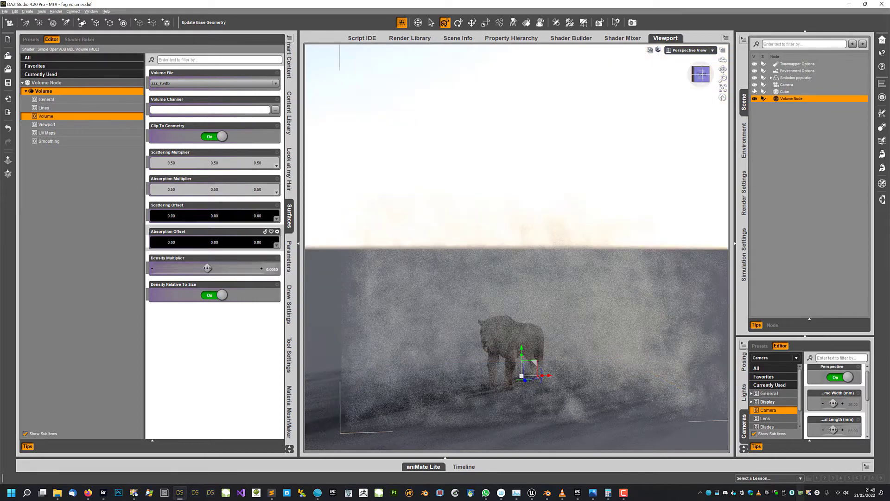
pyautogui.click(688, 50)
pyautogui.click(665, 109)
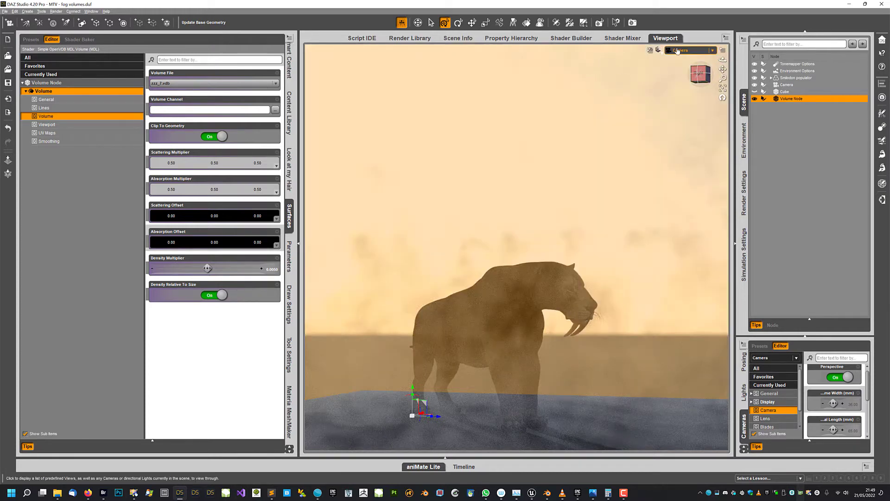
# - Return to Perspective View and examine the thin fog around the smilodon from another side
pyautogui.click(678, 51)
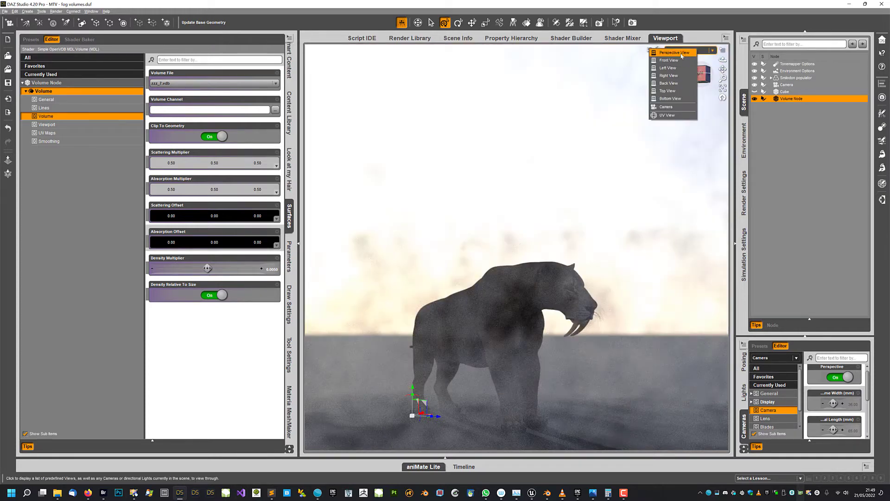
pyautogui.click(679, 57)
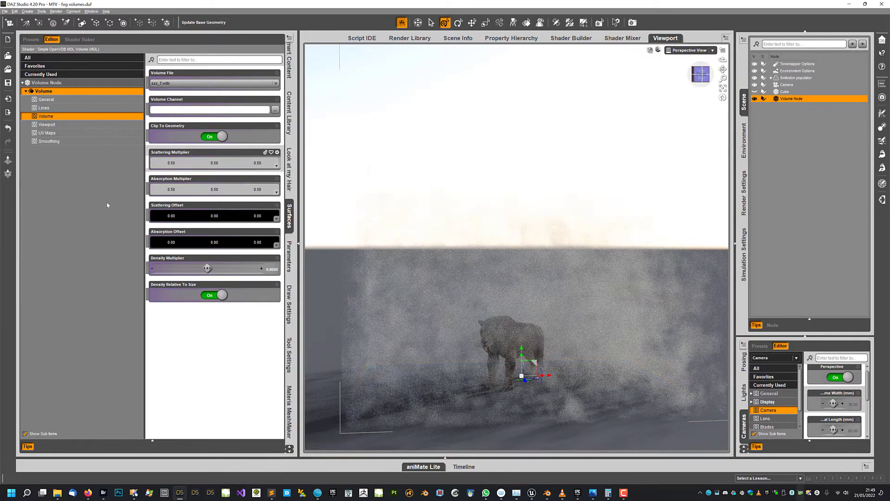
pyautogui.moveTo(355, 130); pyautogui.dragTo(294, 136, button='middle')
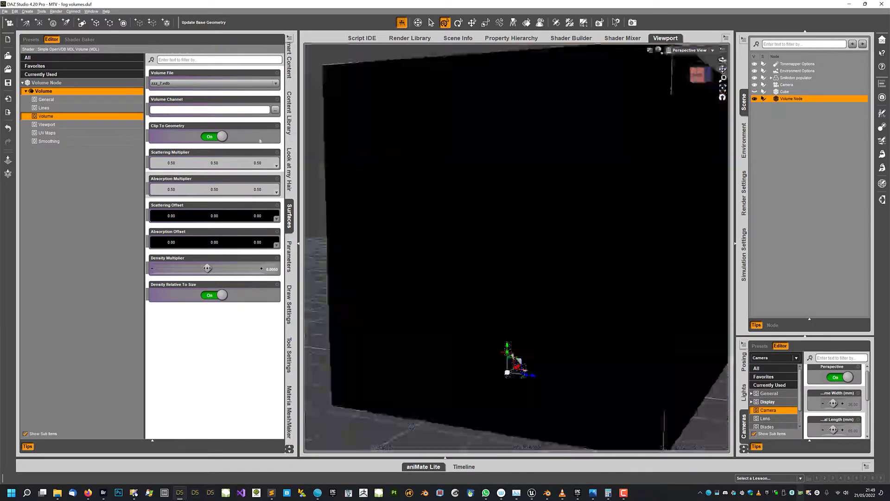
pyautogui.moveTo(409, 154); pyautogui.dragTo(447, 191, button='middle')
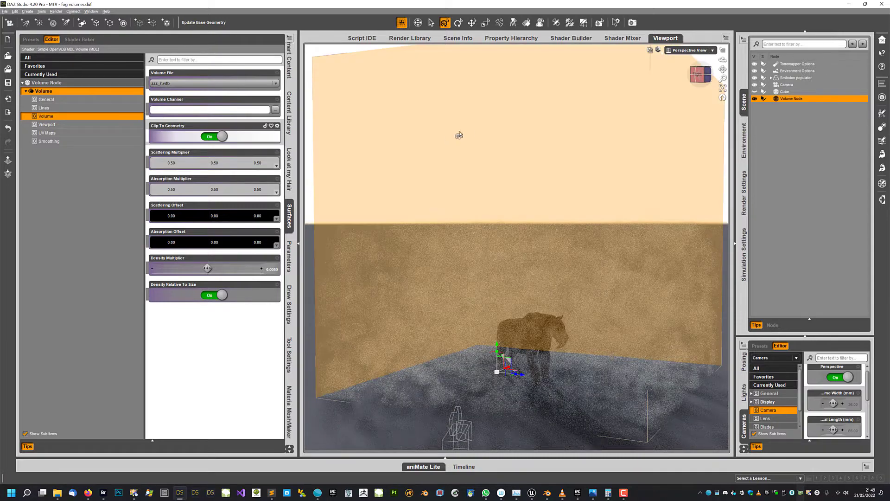
# - Set the Environment Mode in the render settings to Dome and Scene and check the Environment Map
pyautogui.click(744, 204)
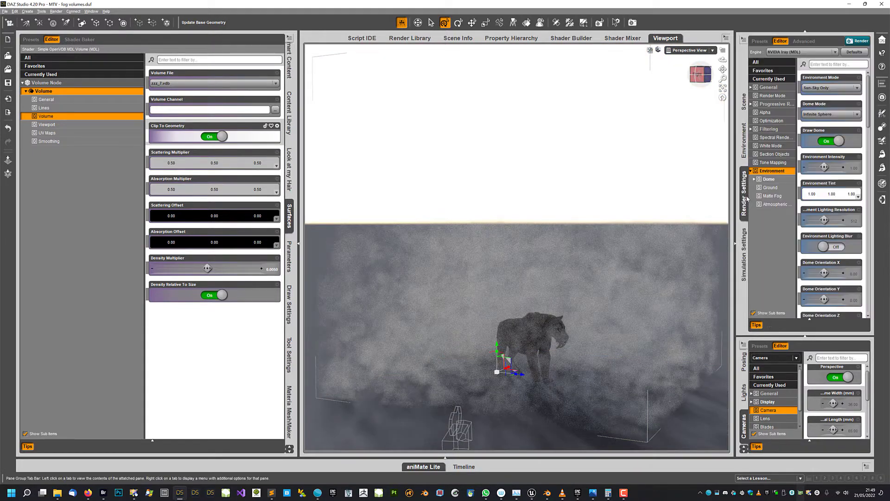
pyautogui.click(770, 179)
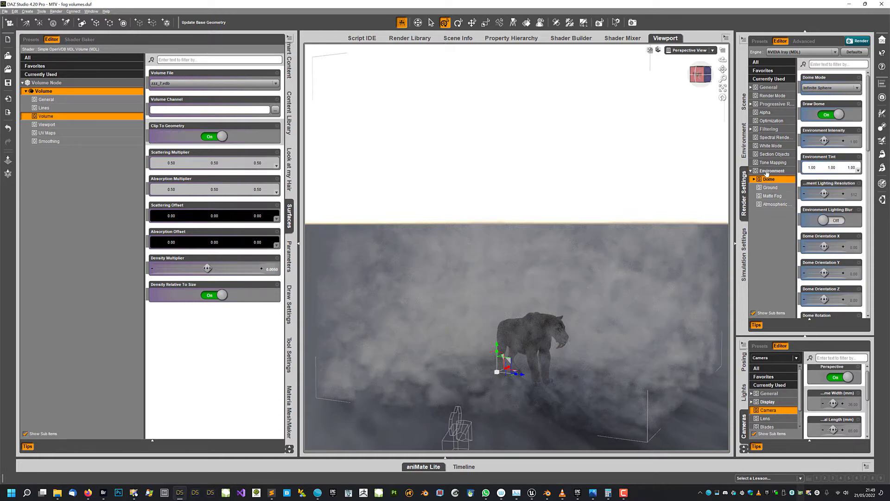
pyautogui.click(769, 171)
pyautogui.click(815, 88)
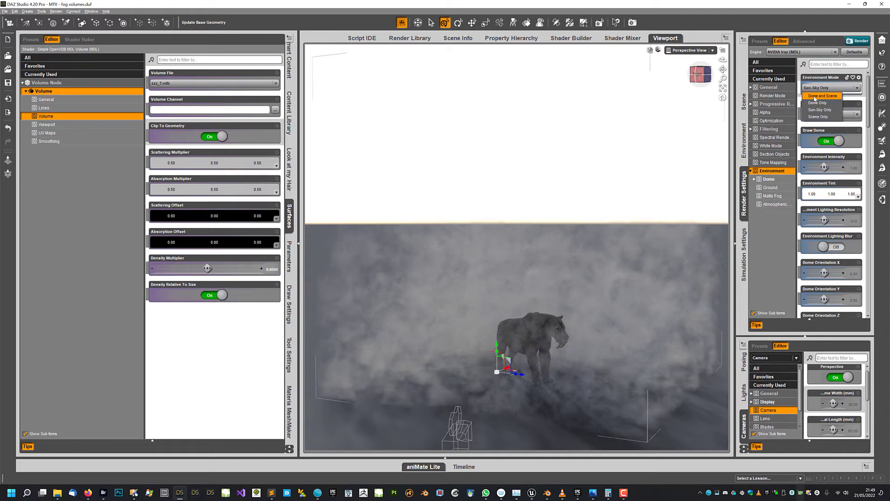
pyautogui.click(815, 96)
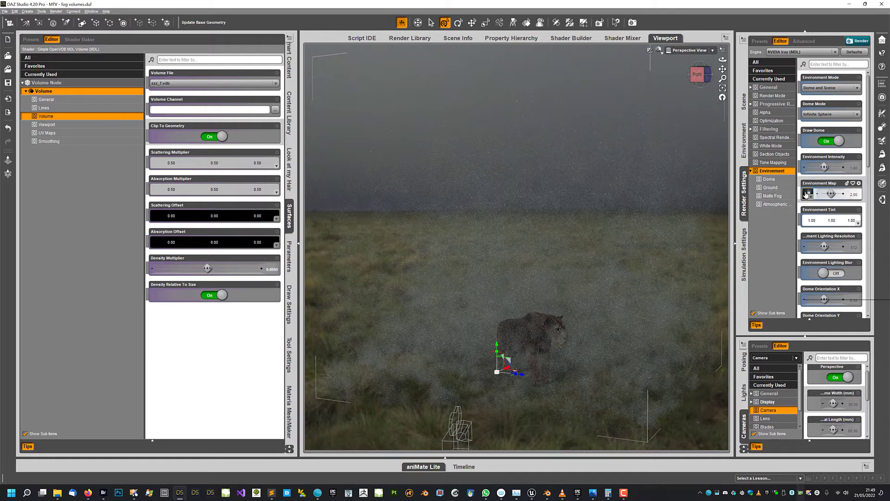
pyautogui.moveTo(807, 194)
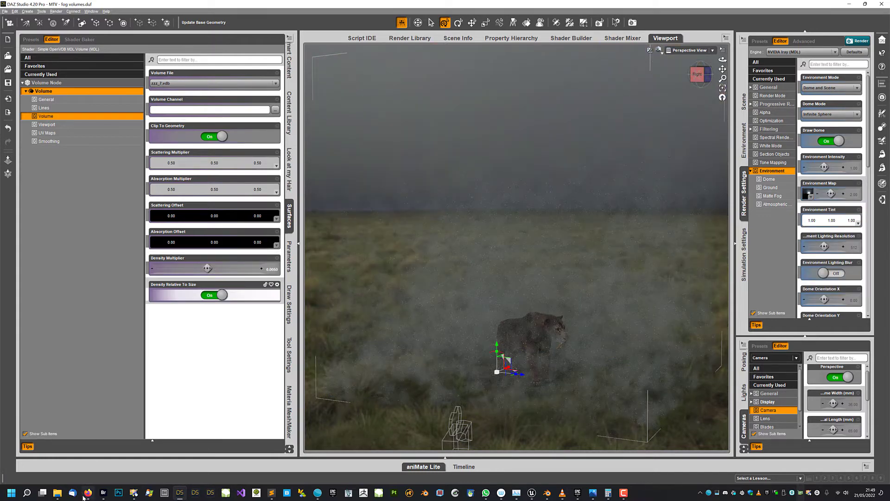
# - Switch to Firefox, find the Kloppenheim 04 HDRI on Poly Haven, view its page and return to DAZ Studio
pyautogui.click(84, 496)
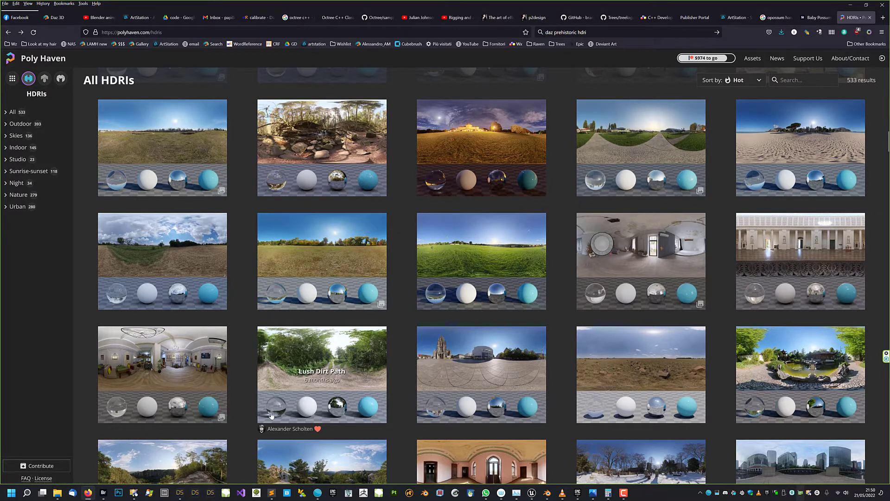
pyautogui.click(180, 492)
pyautogui.moveTo(807, 193)
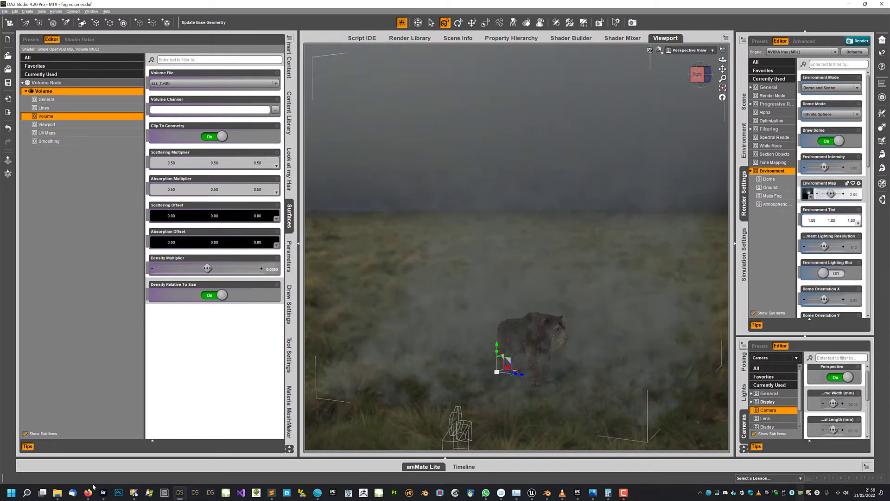
pyautogui.click(88, 492)
pyautogui.scroll(-1, 302, 368)
pyautogui.scroll(-6, 301, 367)
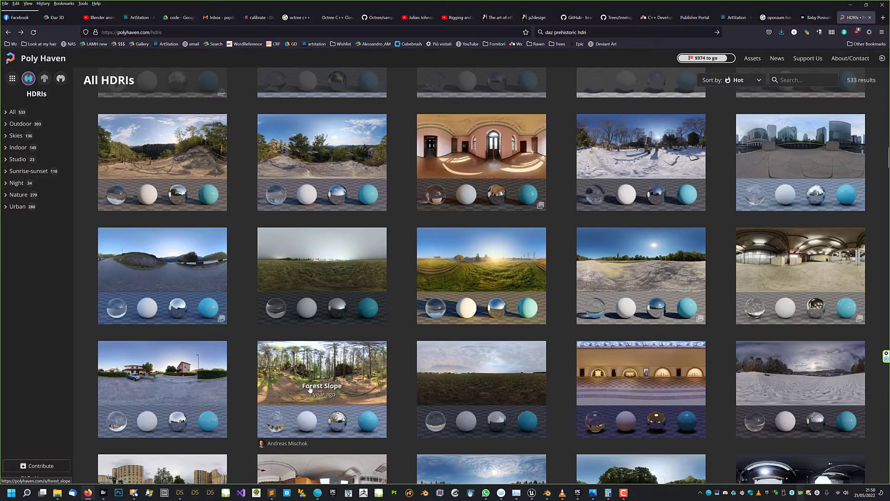
pyautogui.click(290, 254)
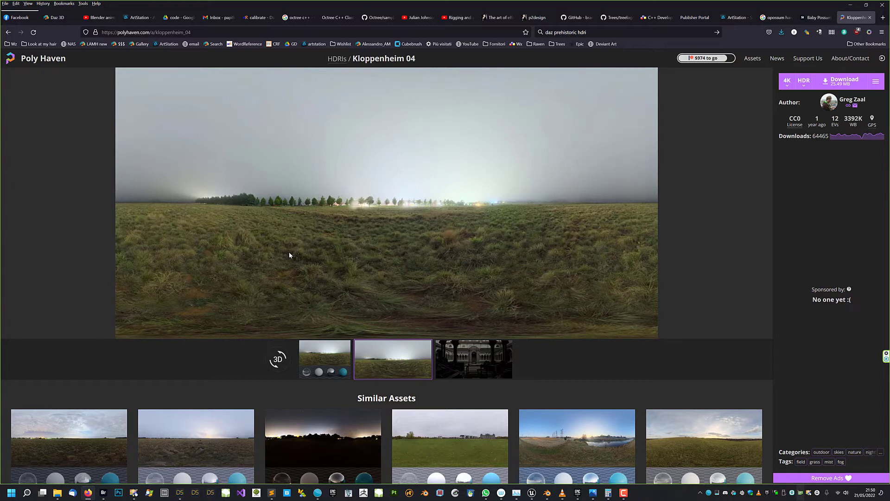
pyautogui.hotkey('alt', 'Tab')
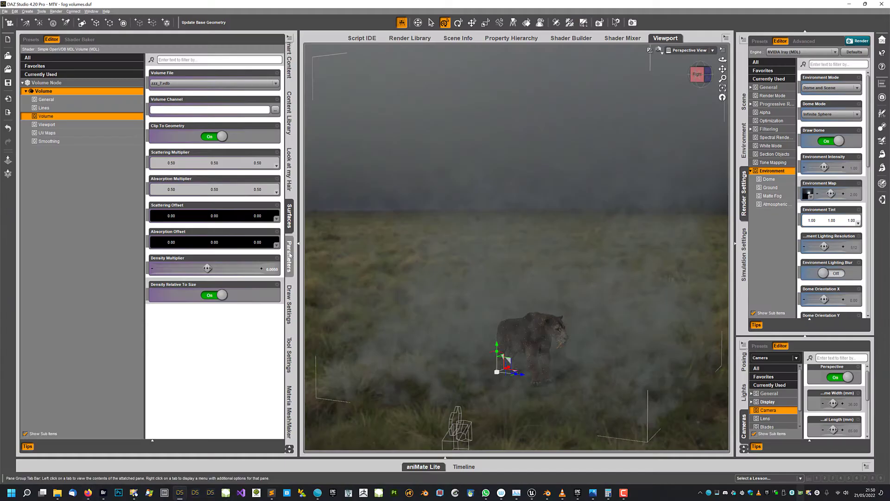
# - Check the fog against the environment dome through the scene's Camera and return to Perspective View
pyautogui.click(689, 50)
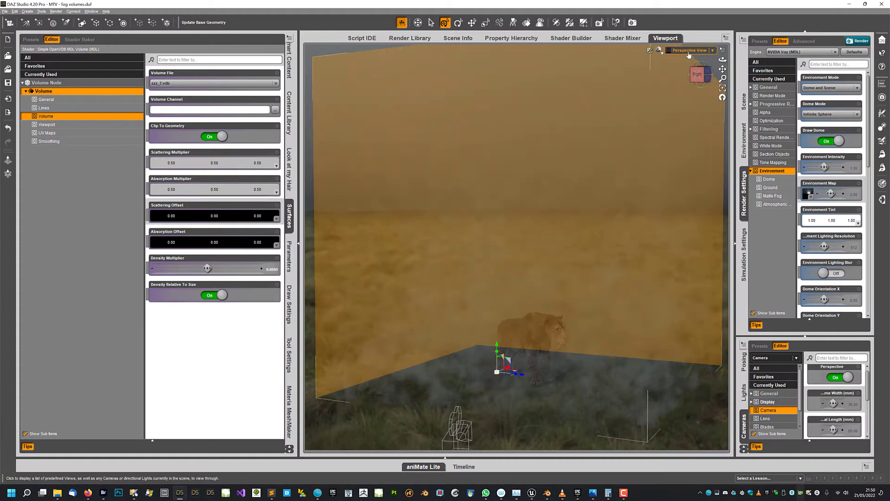
pyautogui.click(677, 111)
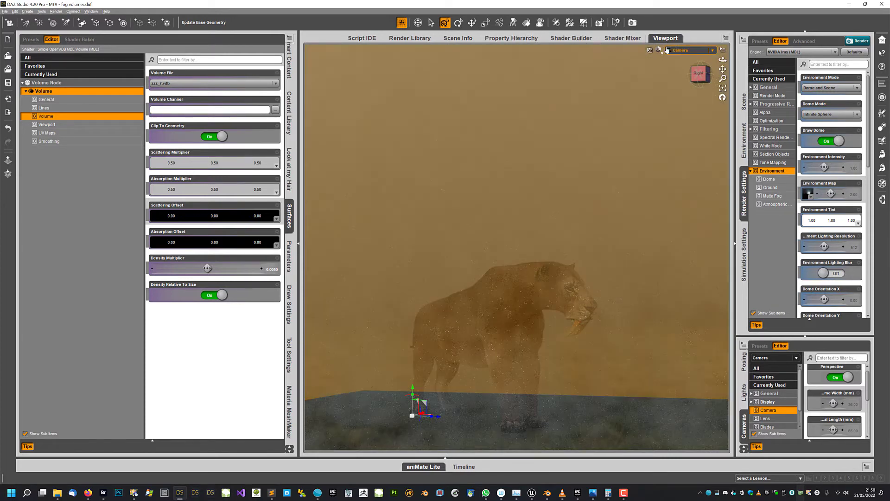
pyautogui.click(680, 50)
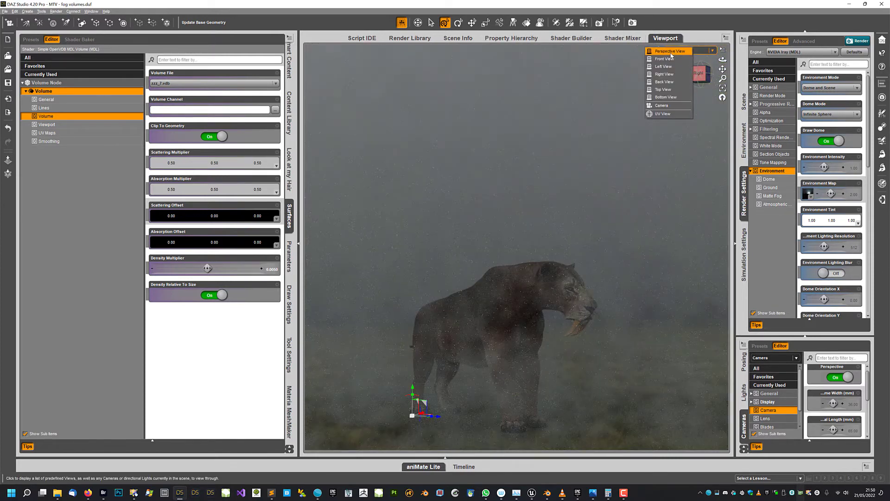
pyautogui.click(671, 54)
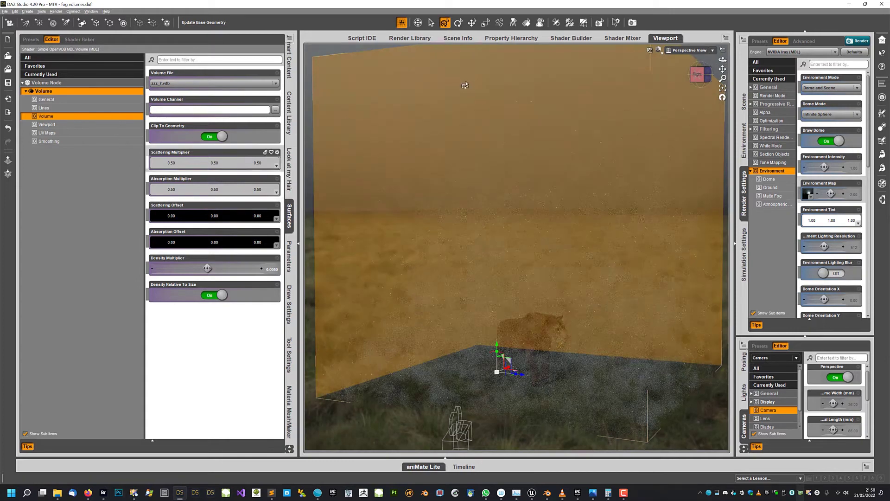
# - Examine the fog volume from several angles in perspective and switch the viewport back to the Camera
pyautogui.moveTo(475, 229); pyautogui.dragTo(232, 237, button='middle')
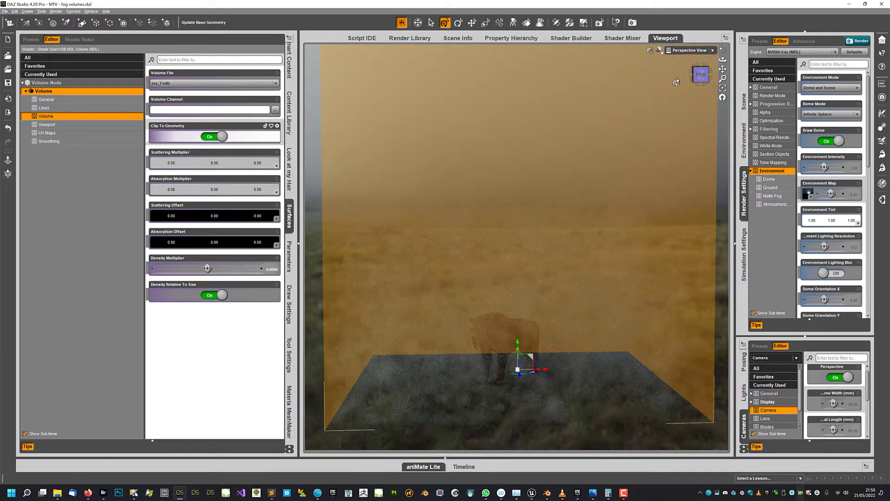
pyautogui.moveTo(325, 202); pyautogui.dragTo(403, 211, button='middle')
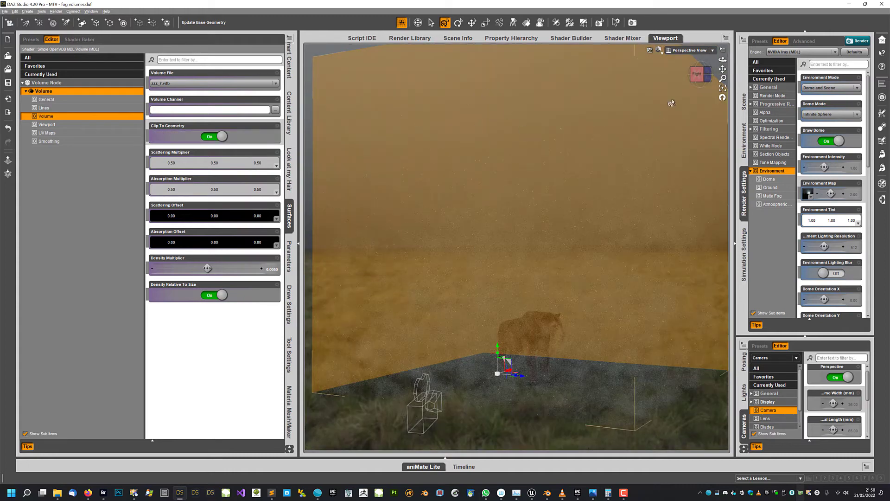
pyautogui.scroll(1, 496, 138)
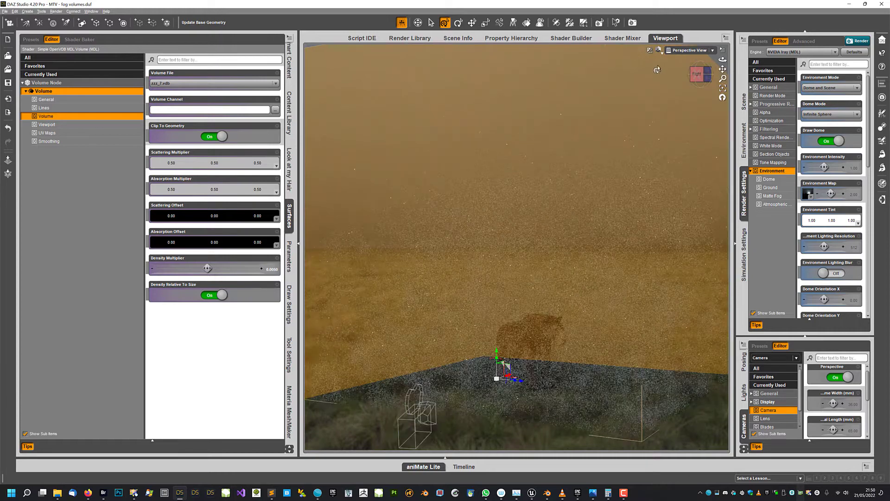
pyautogui.click(680, 52)
pyautogui.click(657, 110)
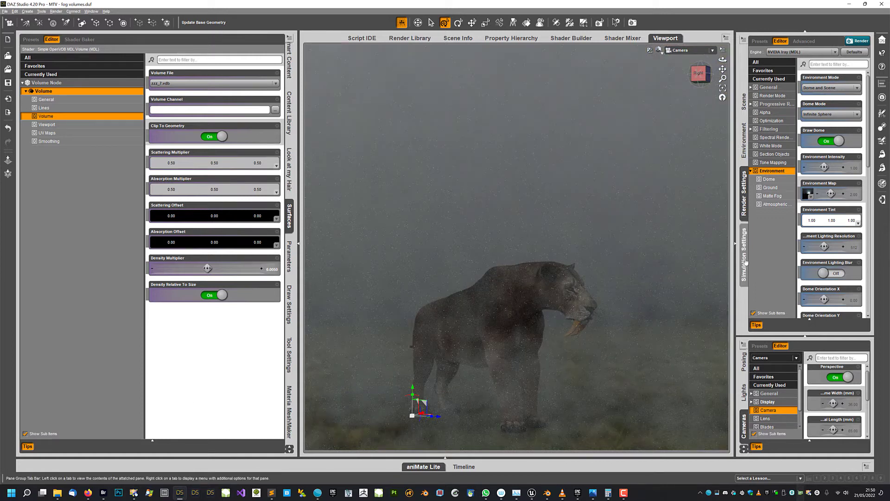
# - Enable Ground Fog in the Atmospheric group of the environment render settings
pyautogui.click(745, 262)
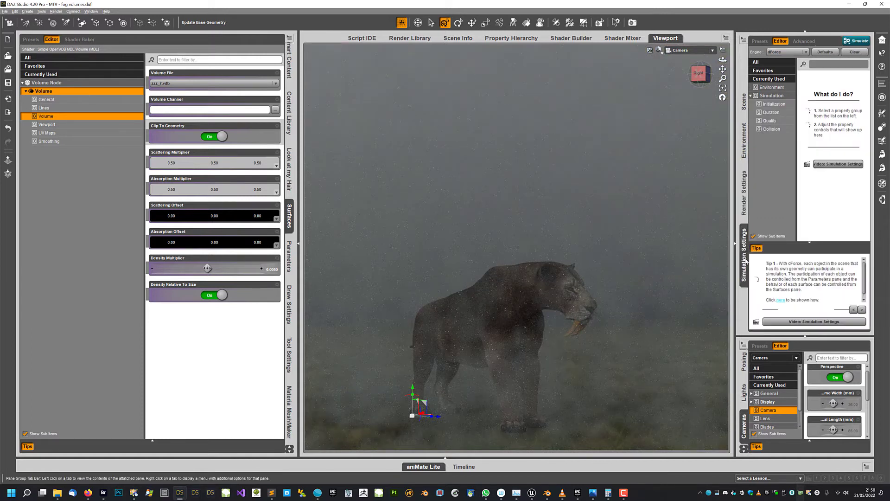
pyautogui.click(743, 187)
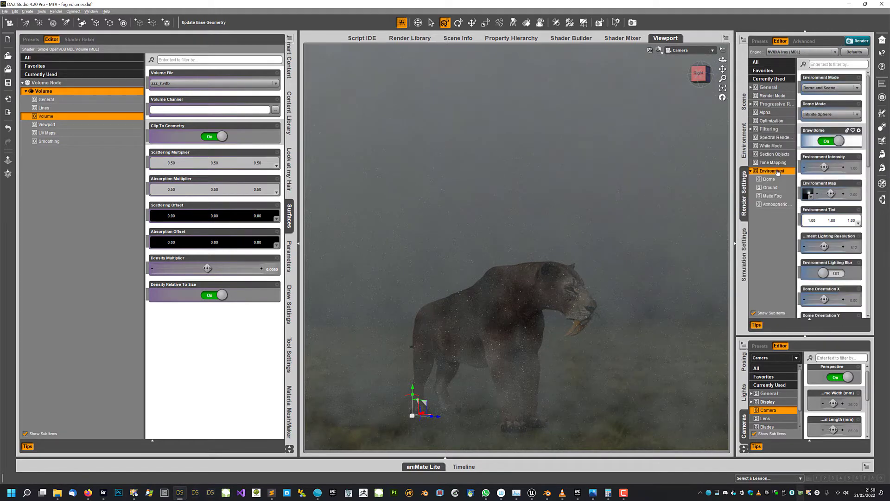
pyautogui.click(775, 204)
pyautogui.click(838, 89)
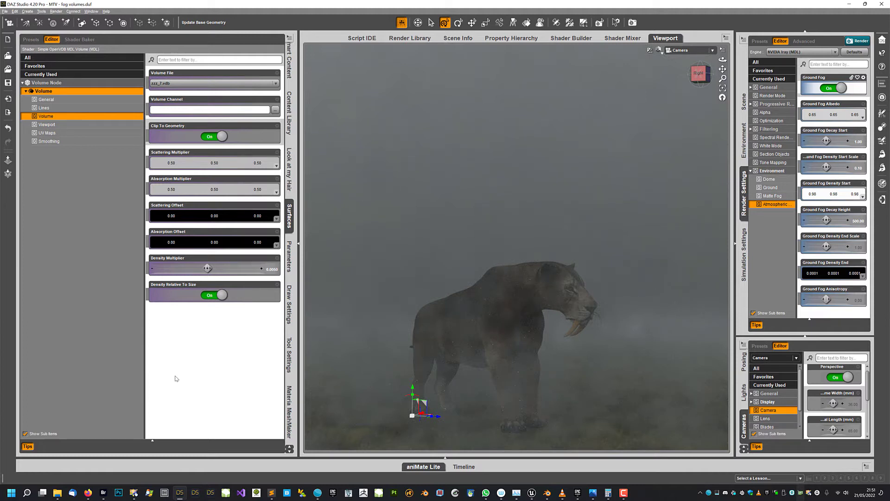
# - Tint the Ground Fog Albedo a muted blue of 0.35, 0.43, 0.65
pyautogui.click(824, 115)
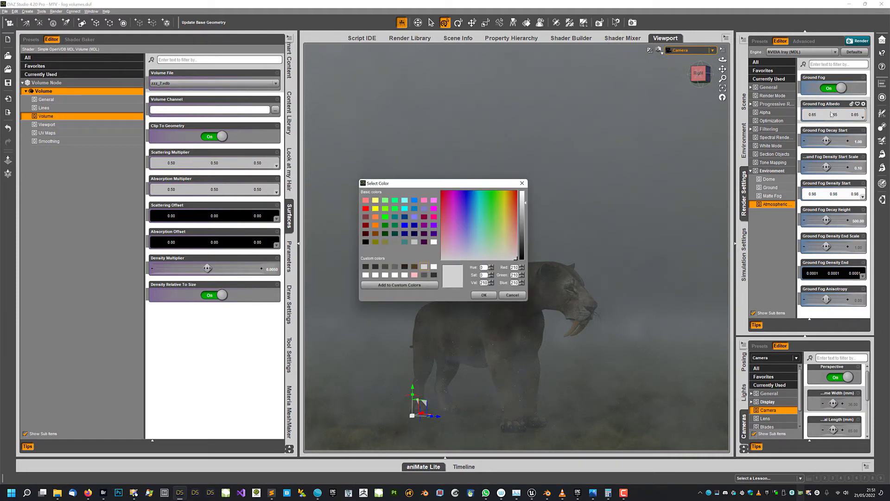
pyautogui.click(467, 237)
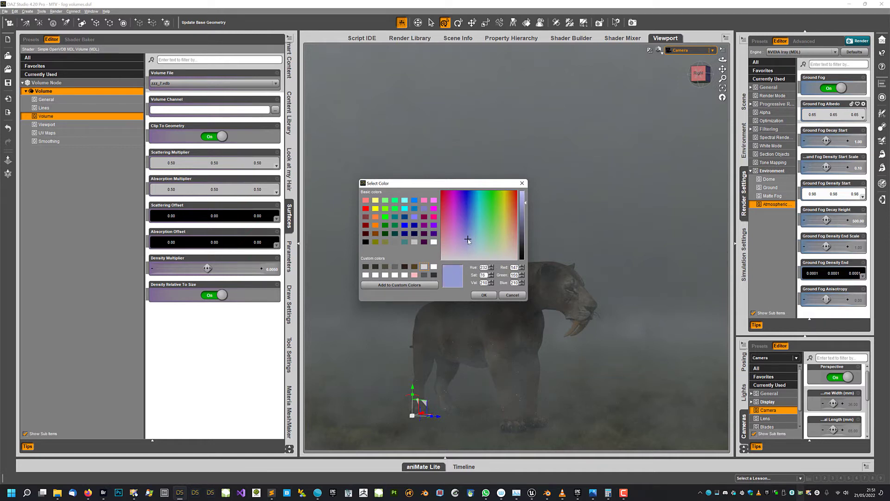
pyautogui.click(482, 296)
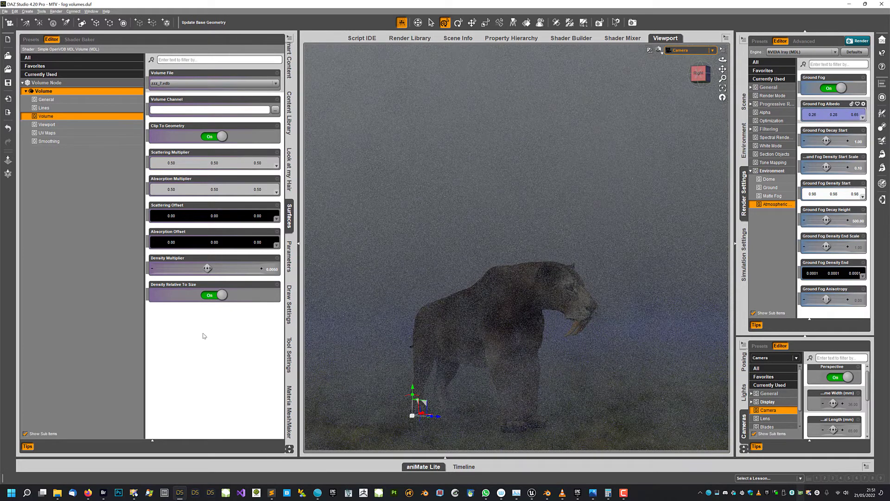
pyautogui.click(823, 117)
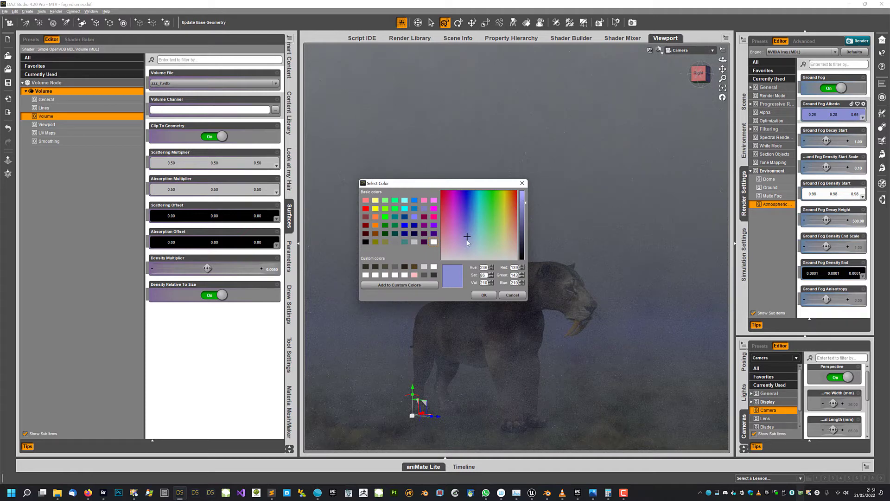
pyautogui.click(469, 241)
pyautogui.click(483, 295)
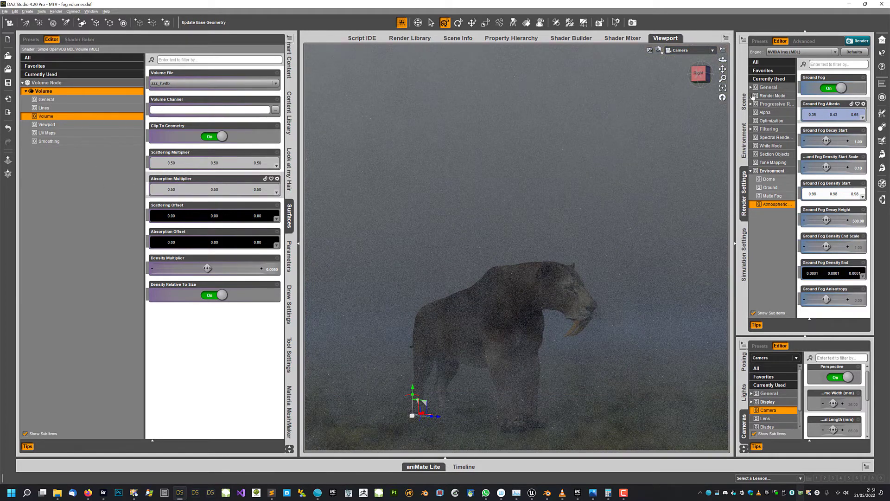
# - Set the Volume Node's Density Multiplier to 0.005
pyautogui.click(745, 101)
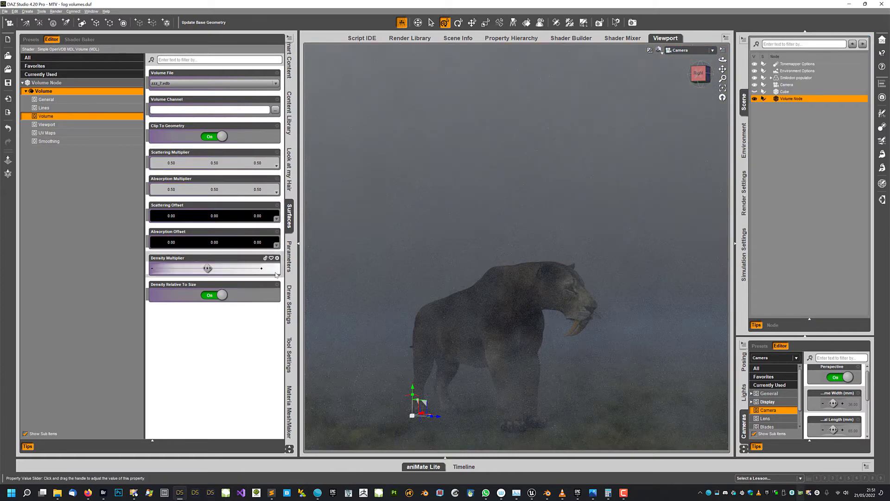
pyautogui.doubleClick(267, 272)
pyautogui.write('0.005')
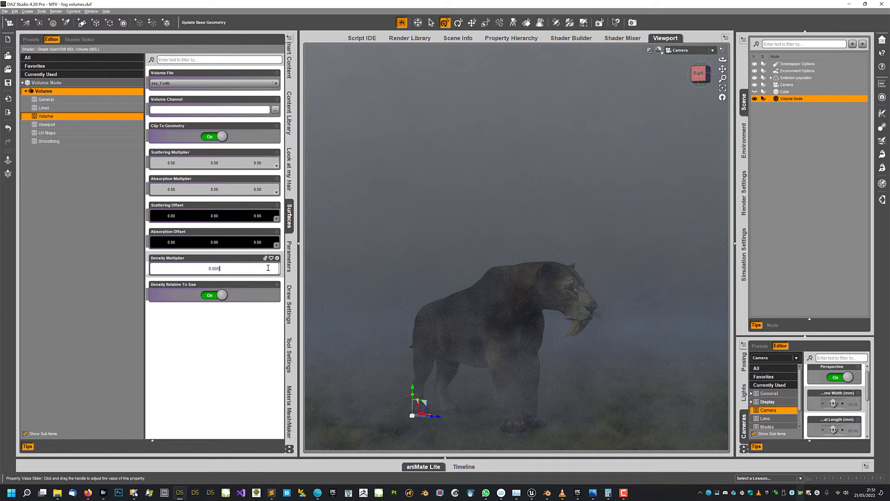
pyautogui.press('Return')
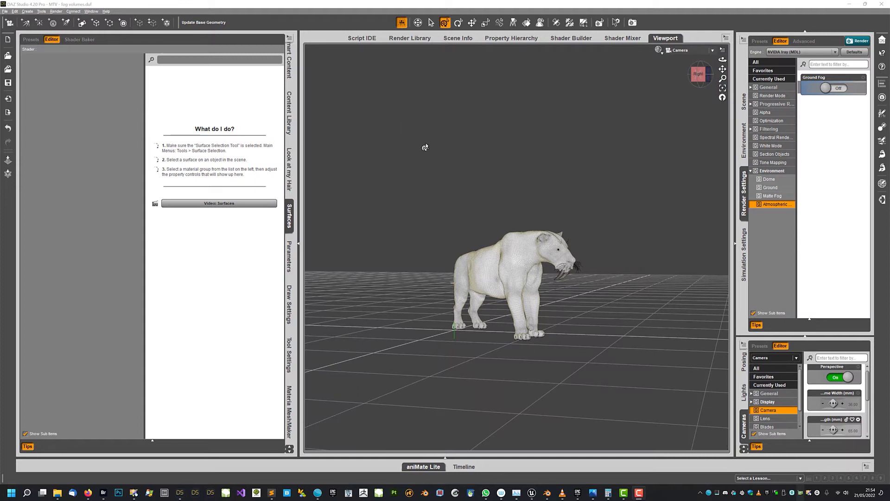
# - Create a 100 cm cube primitive at the world center with 64 divisions and the Y Positive axis
pyautogui.click(27, 11)
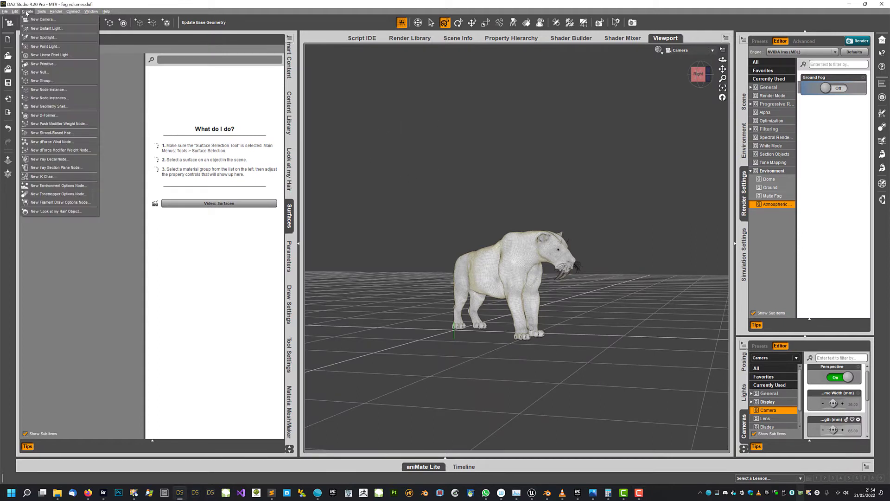
pyautogui.click(43, 63)
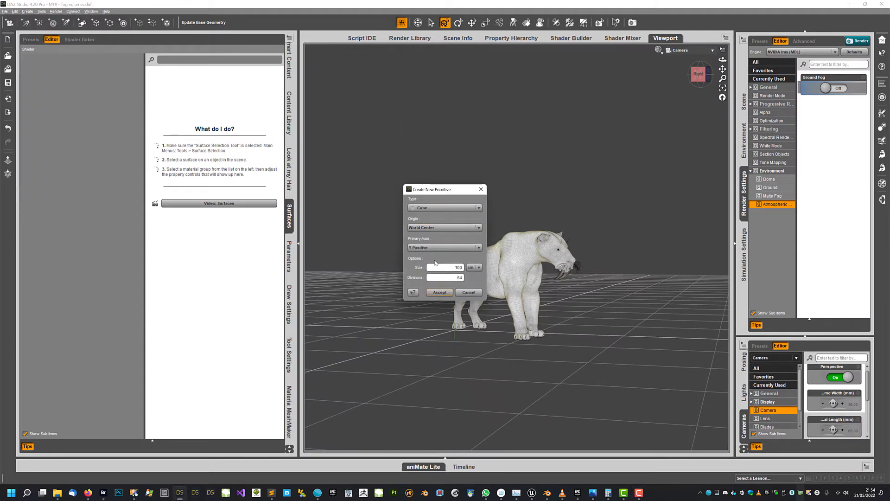
pyautogui.click(436, 293)
# - Stretch the cube into a wide slab by setting its X Scale and Z Scale to 500%
pyautogui.moveTo(338, 147); pyautogui.dragTo(339, 168, button='middle')
pyautogui.moveTo(376, 207); pyautogui.dragTo(374, 238, button='middle')
pyautogui.moveTo(370, 276); pyautogui.dragTo(394, 276, button='middle')
pyautogui.click(421, 273)
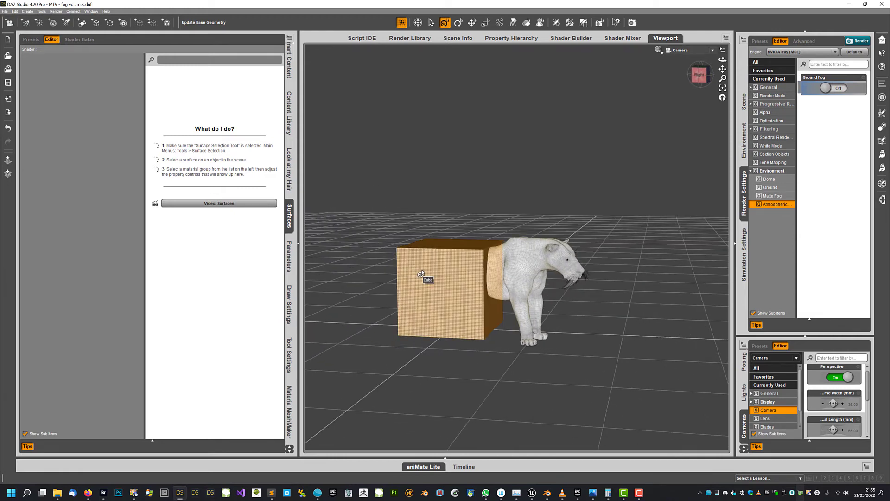
pyautogui.click(421, 274)
pyautogui.click(288, 256)
pyautogui.click(274, 304)
pyautogui.write('500')
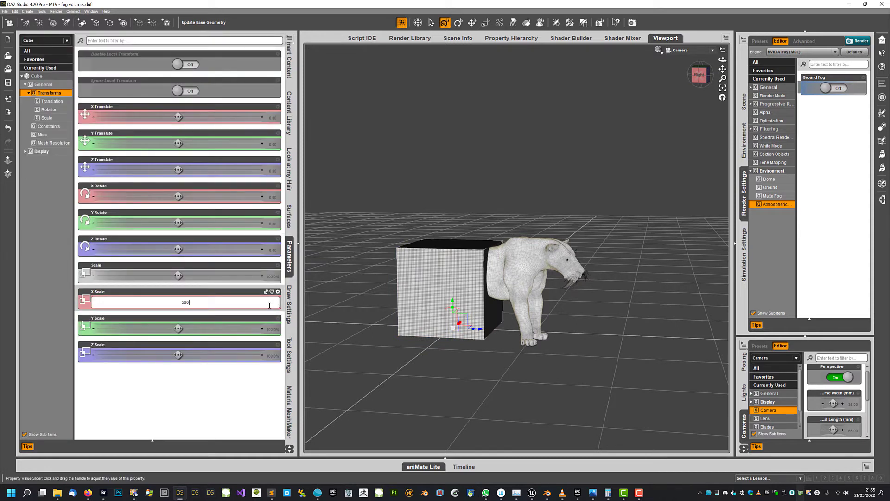
pyautogui.press('Return')
pyautogui.click(272, 356)
pyautogui.write('500')
pyautogui.press('Return')
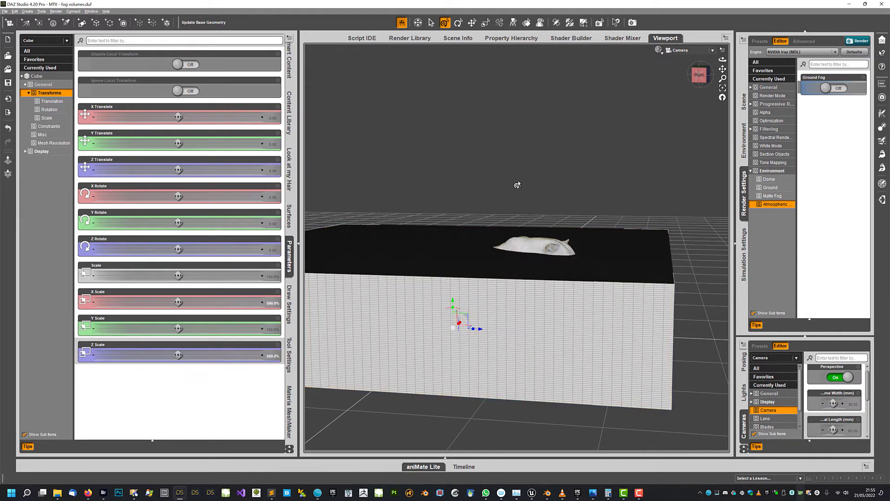
# - Show the scene as wireframe and center the cube horizontally on the smilodon, about -16 on X and 78 on Z
pyautogui.moveTo(425, 165); pyautogui.dragTo(425, 228, button='middle')
pyautogui.moveTo(482, 322); pyautogui.dragTo(607, 354, button='middle')
pyautogui.moveTo(454, 206); pyautogui.dragTo(484, 217, button='middle')
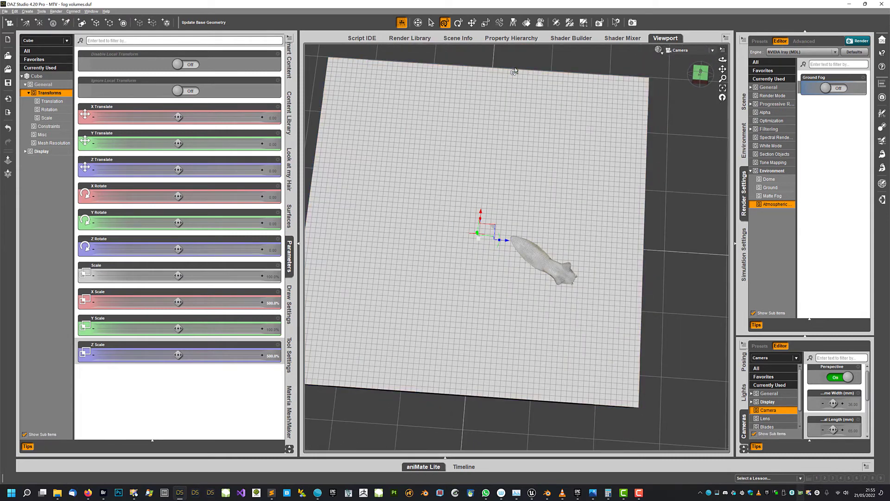
pyautogui.hotkey('ctrl', '3')
pyautogui.hotkey('ctrl', '4')
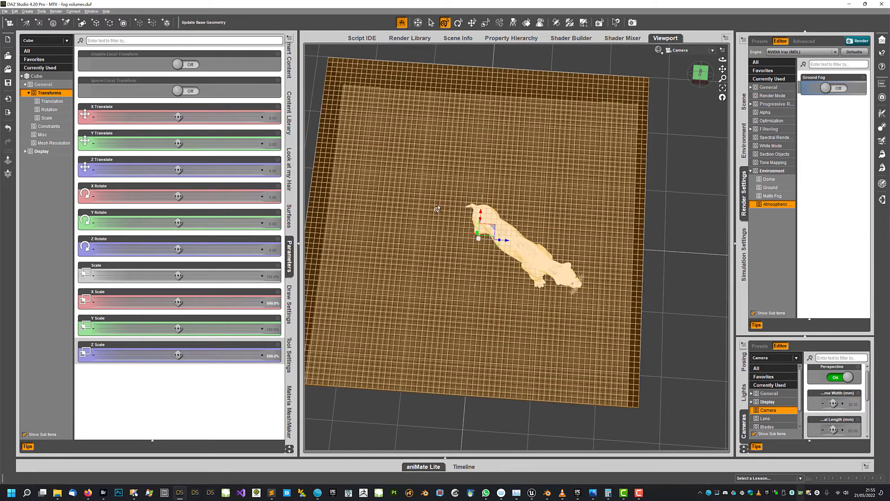
pyautogui.moveTo(437, 204); pyautogui.dragTo(460, 220, button='middle')
pyautogui.moveTo(488, 226); pyautogui.dragTo(531, 235)
pyautogui.moveTo(531, 235); pyautogui.dragTo(503, 137, button='middle')
pyautogui.scroll(-5, 520, 305)
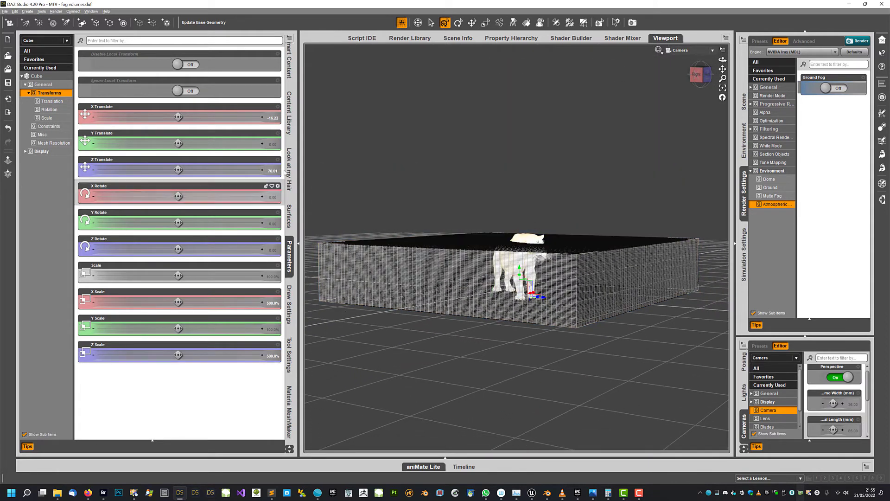
# - Convert the selected cube with Mesh2Volume as a contained volume, using voxel size 1.00, vertical blend 1.00 and noise frequency 10.00
pyautogui.click(290, 98)
pyautogui.doubleClick(181, 82)
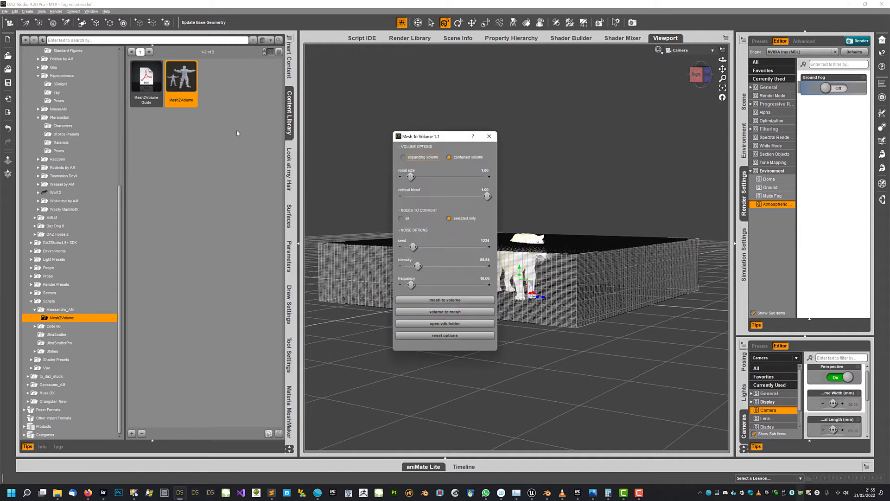
pyautogui.click(429, 300)
pyautogui.click(489, 137)
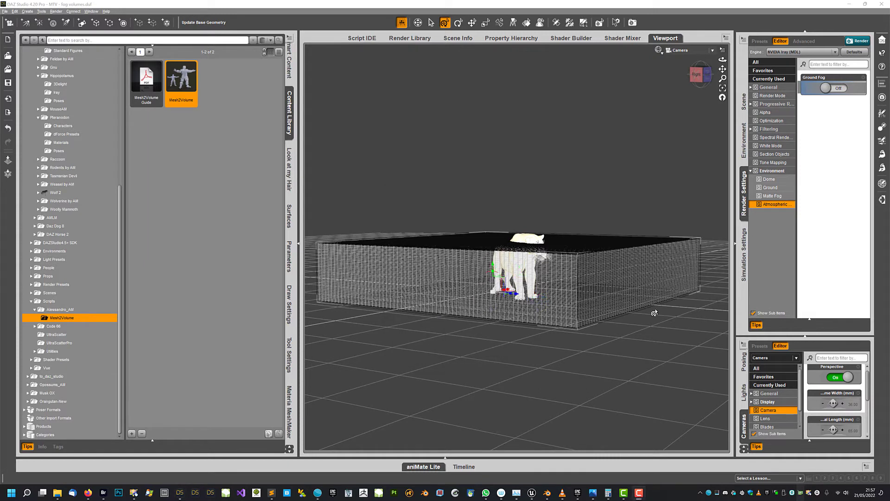
# - Hide the original cube and preview the new fog volume around the smilodon in Iray
pyautogui.click(744, 101)
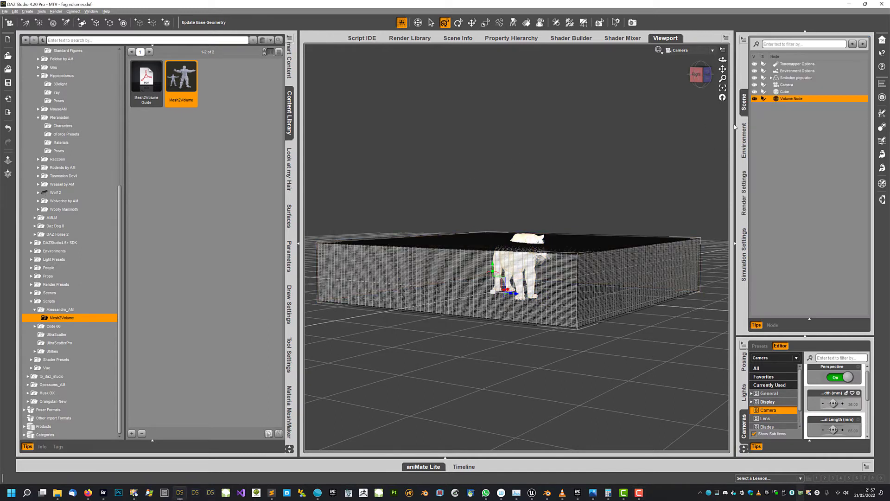
pyautogui.click(754, 93)
pyautogui.moveTo(495, 108)
pyautogui.mouseDown(button='middle')
pyautogui.moveTo(431, 139)
pyautogui.moveTo(495, 96)
pyautogui.mouseUp(button='middle')
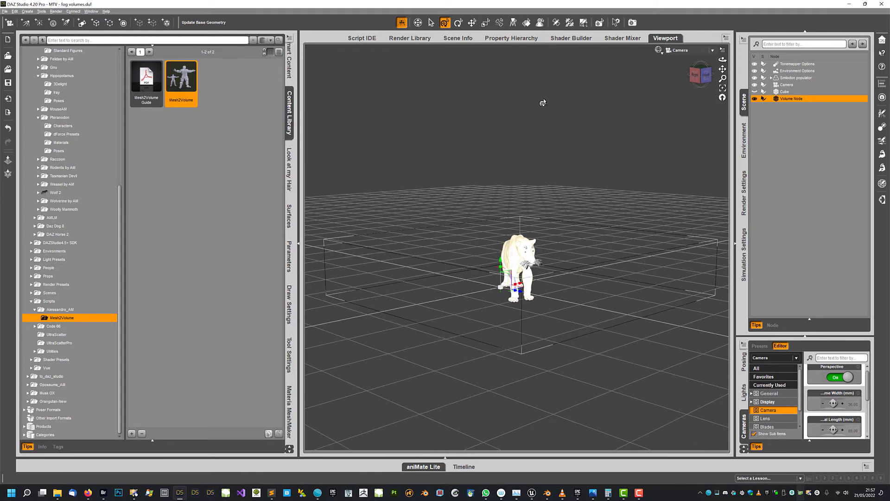
pyautogui.hotkey('ctrl', '0')
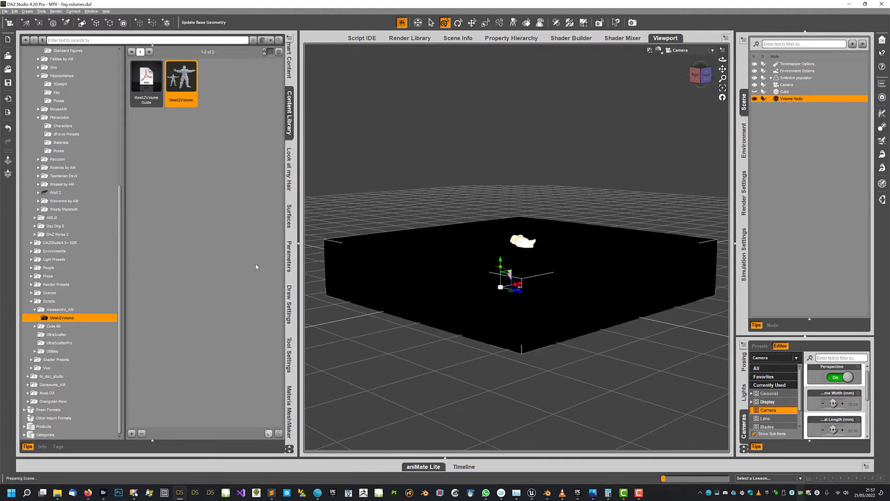
pyautogui.click(289, 216)
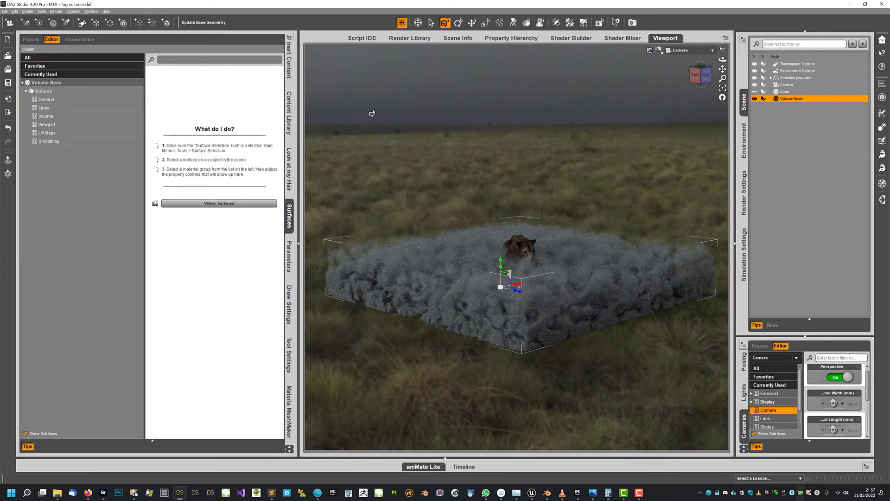
pyautogui.moveTo(401, 179); pyautogui.dragTo(428, 161, button='middle')
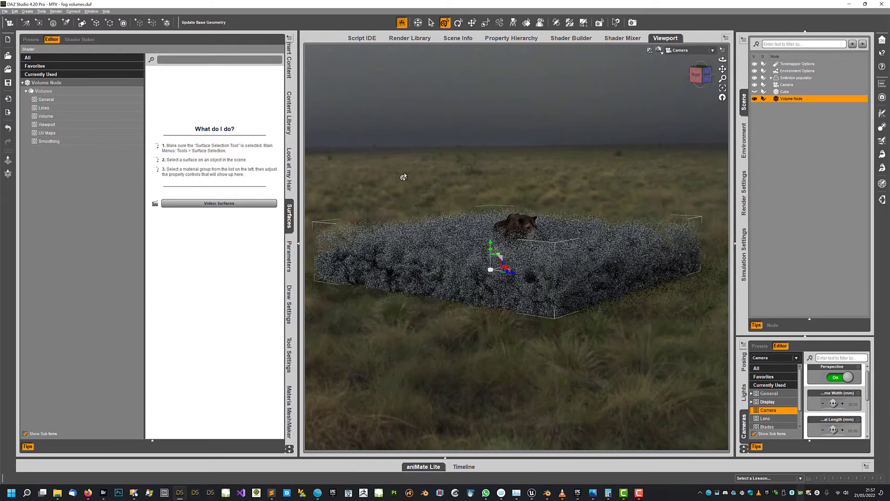
pyautogui.moveTo(413, 192); pyautogui.dragTo(311, 129, button='middle')
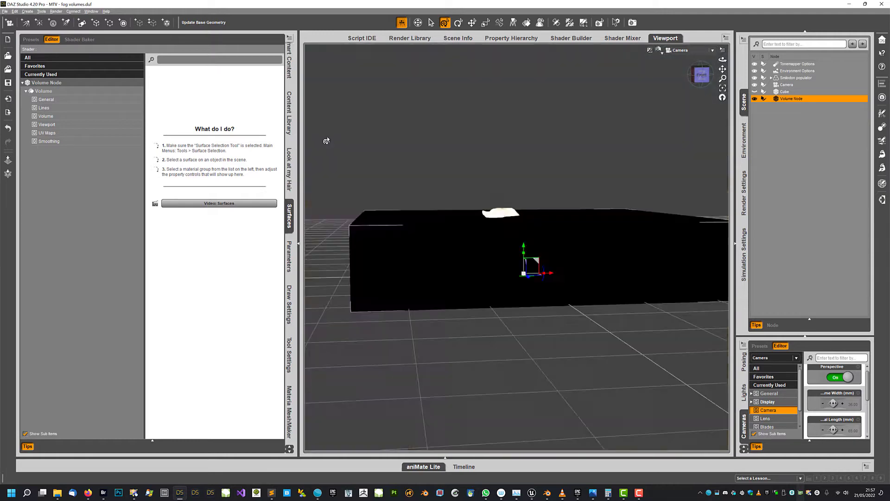
# - Review the volume and noise options in the Mesh To Volume dialog beside the preview, without converting anything
pyautogui.click(288, 113)
pyautogui.doubleClick(174, 89)
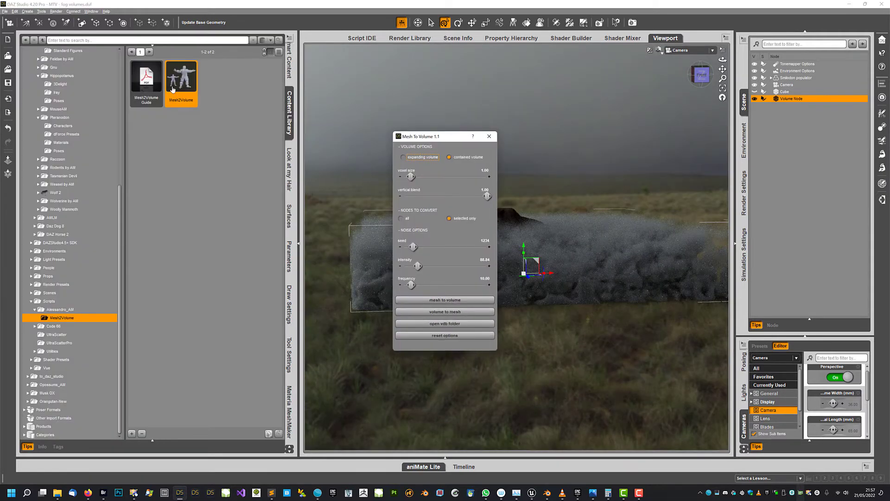
pyautogui.moveTo(441, 139); pyautogui.dragTo(207, 139)
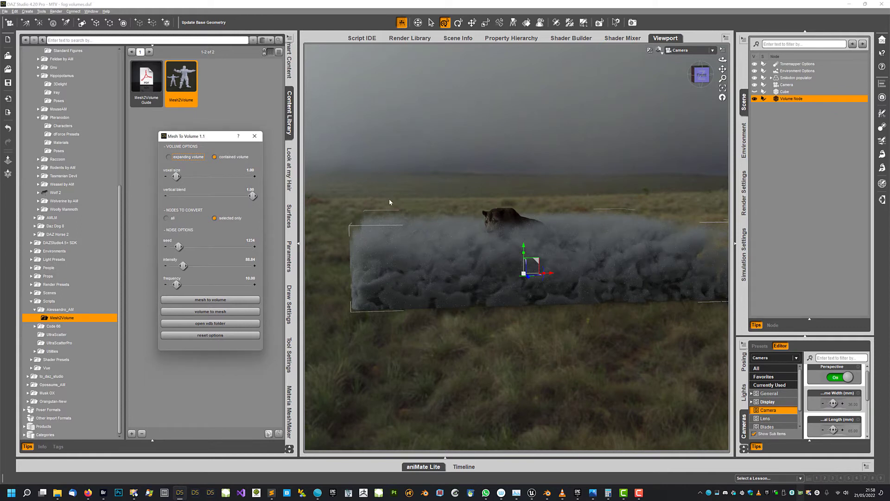
pyautogui.click(254, 137)
# - Raise the fog higher around the smilodon by setting the Volume Node's Y Scale to 120%
pyautogui.keyDown('alt'); pyautogui.moveTo(388, 154); pyautogui.dragTo(407, 147); pyautogui.keyUp('alt')
pyautogui.scroll(8, 537, 192)
pyautogui.scroll(5, 423, 157)
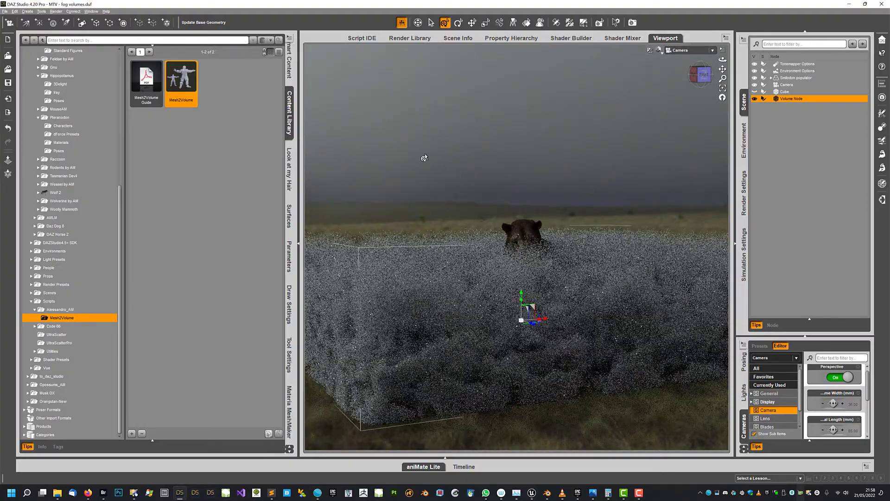
pyautogui.keyDown('alt'); pyautogui.moveTo(405, 137); pyautogui.dragTo(471, 268); pyautogui.keyUp('alt')
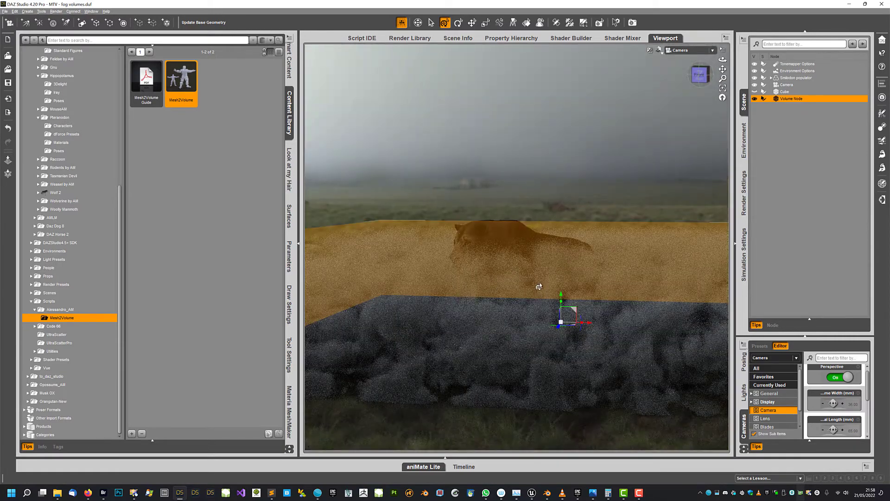
pyautogui.click(289, 256)
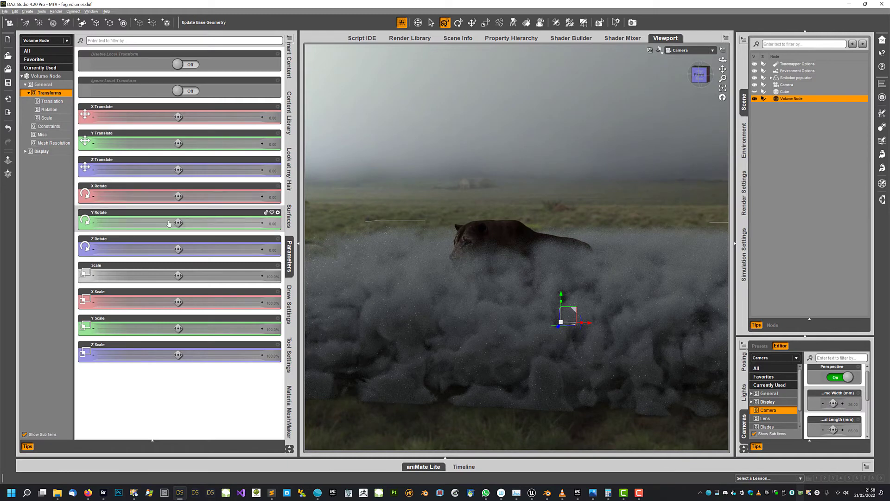
pyautogui.click(272, 329)
pyautogui.write('120')
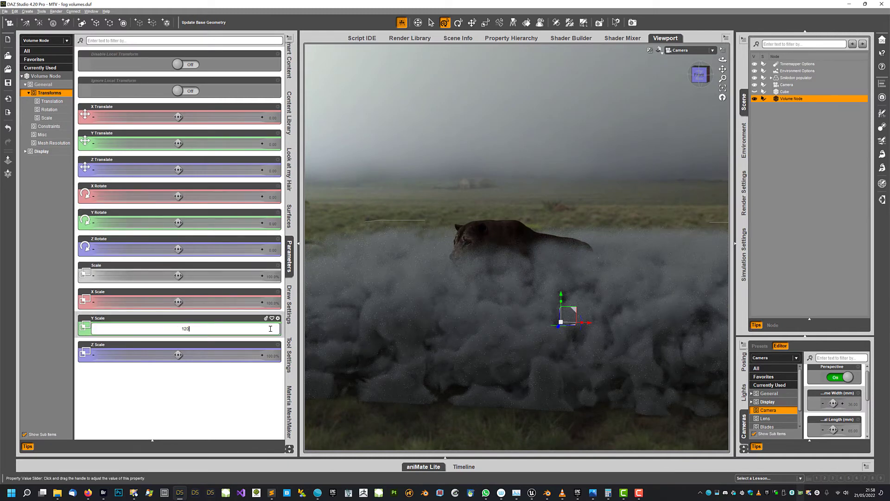
pyautogui.press('Return')
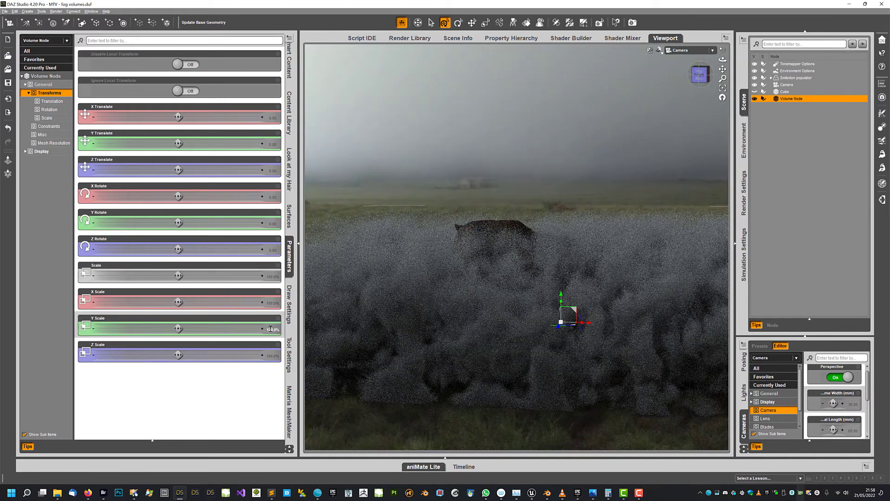
pyautogui.moveTo(367, 139)
pyautogui.mouseDown(button='middle')
pyautogui.moveTo(405, 169)
pyautogui.moveTo(401, 145)
pyautogui.moveTo(374, 135)
pyautogui.mouseUp(button='middle')
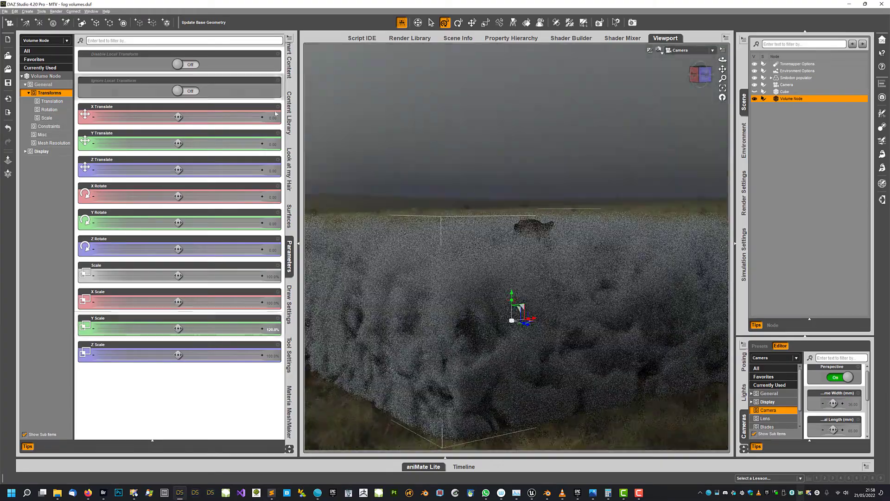
# - Lower the fog around the smilodon by setting the Volume Node's Y Scale to 110%
pyautogui.scroll(-2, 353, 205)
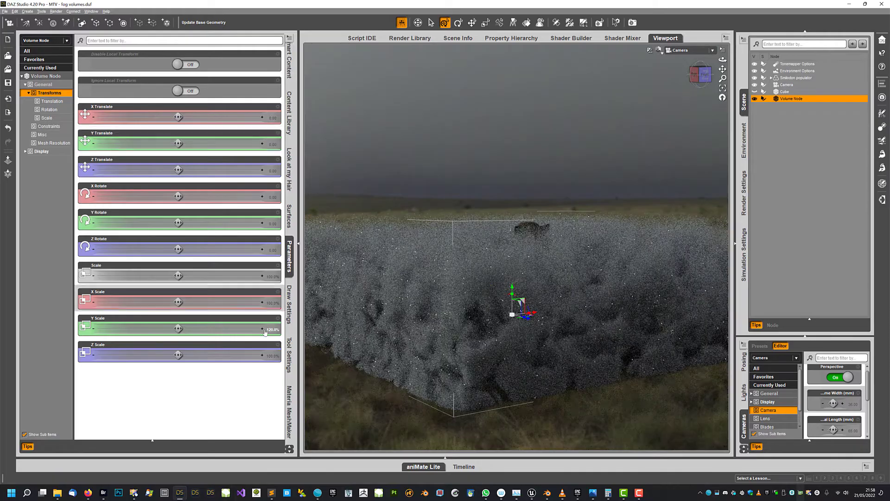
pyautogui.click(272, 333)
pyautogui.write('11')
pyautogui.press('Return')
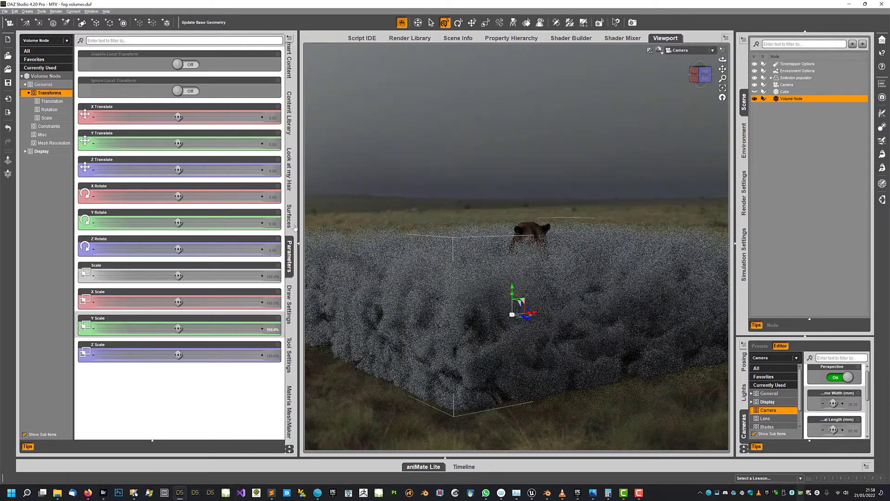
pyautogui.moveTo(347, 132); pyautogui.dragTo(394, 152, button='middle')
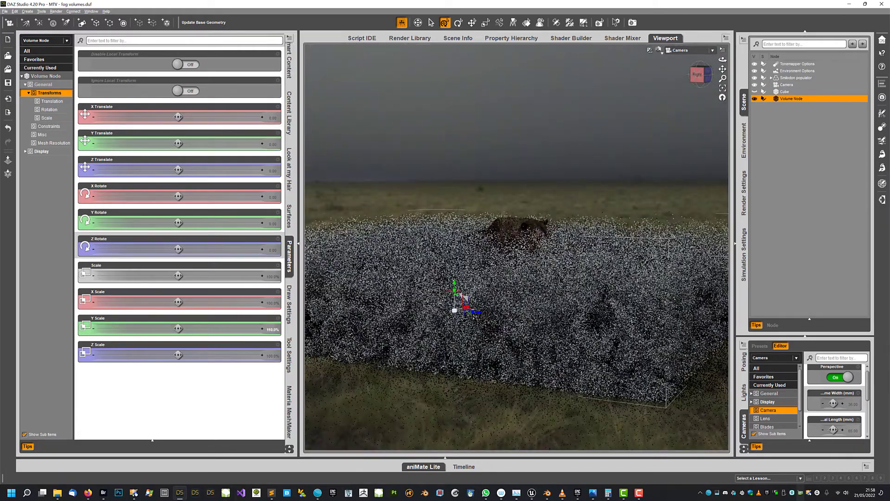
# - Thin the fog by setting the Volume Node's Density Multiplier to 0.20 in its volume surface settings
pyautogui.click(285, 222)
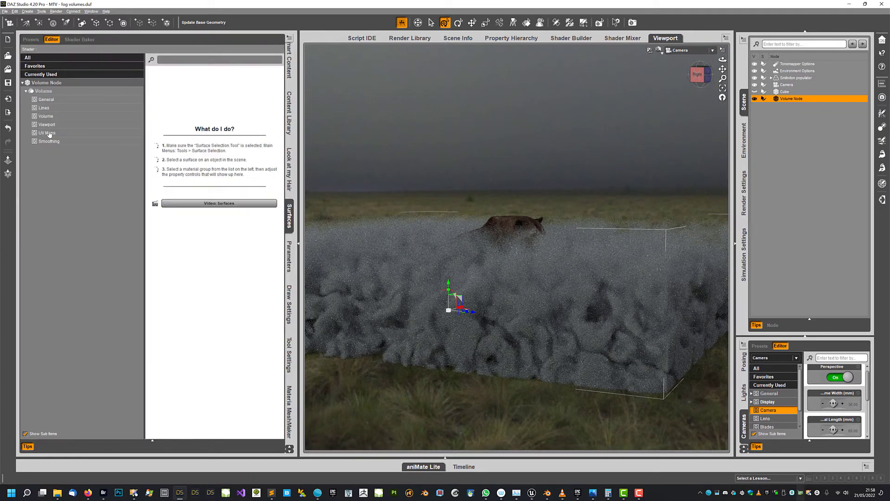
pyautogui.click(46, 116)
pyautogui.click(271, 269)
pyautogui.write('0.0')
pyautogui.press('Return')
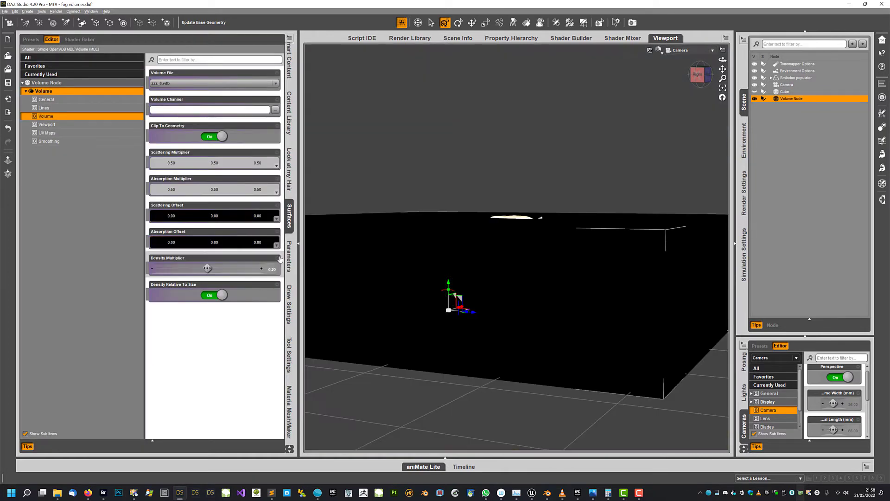
pyautogui.moveTo(473, 147)
pyautogui.mouseDown(button='middle')
pyautogui.moveTo(445, 143)
pyautogui.moveTo(477, 137)
pyautogui.mouseUp(button='middle')
pyautogui.moveTo(554, 139); pyautogui.dragTo(576, 130, button='middle')
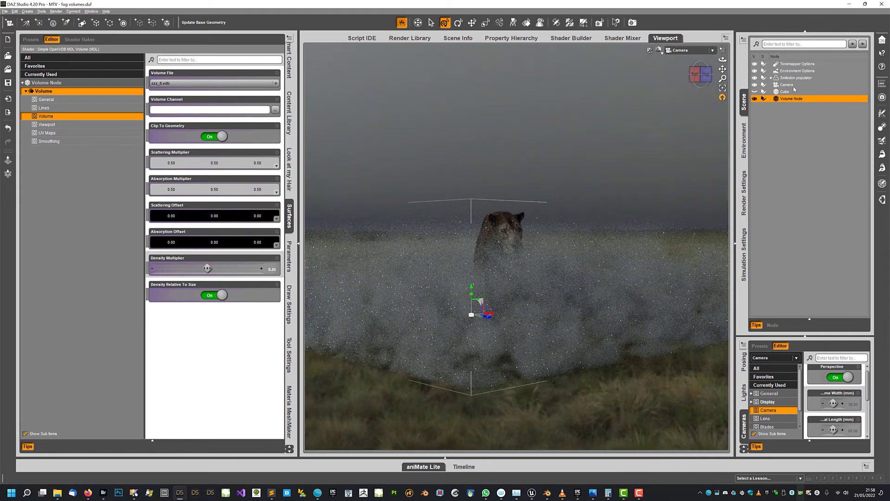
# - Select the smilodon and examine it up close through the fog from several angles
pyautogui.click(794, 78)
pyautogui.moveTo(603, 108); pyautogui.dragTo(413, 120, button='middle')
pyautogui.moveTo(413, 281); pyautogui.dragTo(379, 200, button='middle')
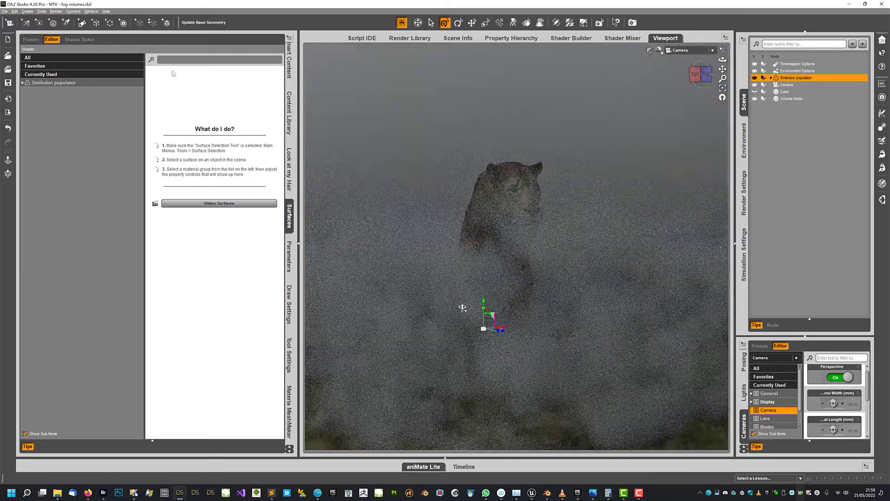
pyautogui.moveTo(338, 97); pyautogui.dragTo(384, 92, button='middle')
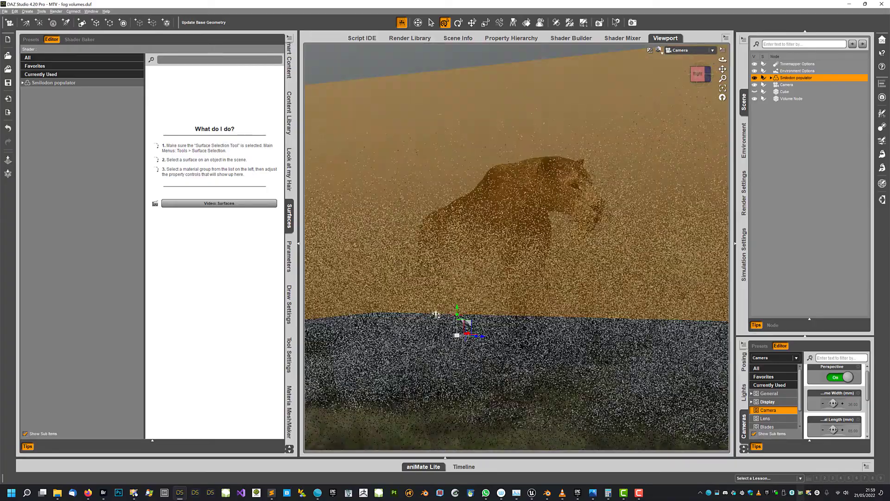
pyautogui.moveTo(433, 312); pyautogui.dragTo(397, 318, button='middle')
pyautogui.moveTo(343, 106)
pyautogui.mouseDown(button='middle')
pyautogui.moveTo(327, 86)
pyautogui.moveTo(321, 93)
pyautogui.moveTo(344, 107)
pyautogui.mouseUp(button='middle')
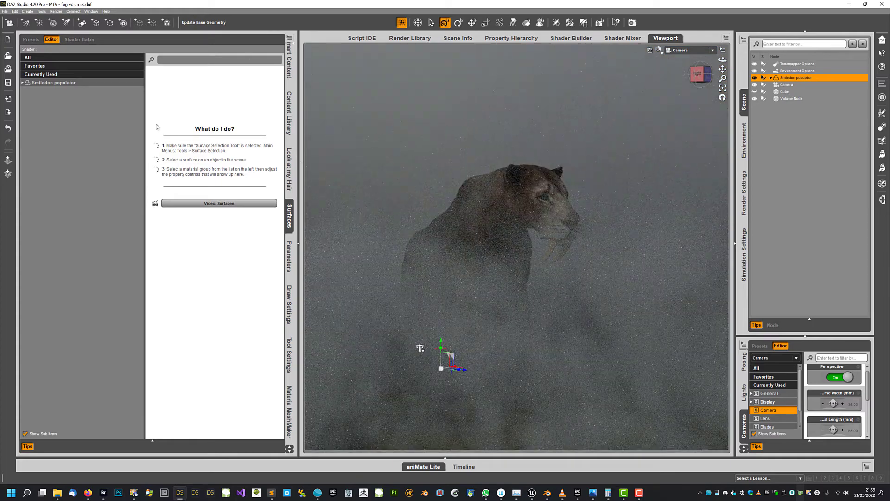
# - Enable Ground Fog in the atmospheric render settings and check the smilodon from the front and side
pyautogui.click(744, 193)
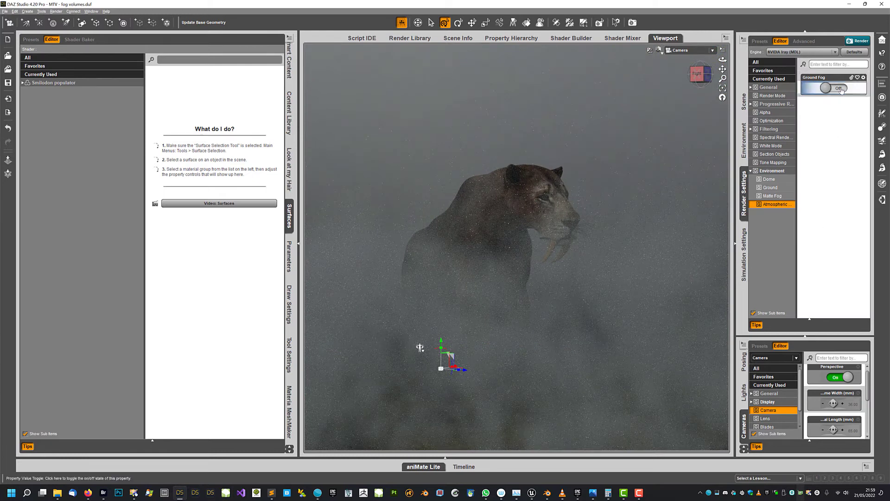
pyautogui.click(840, 88)
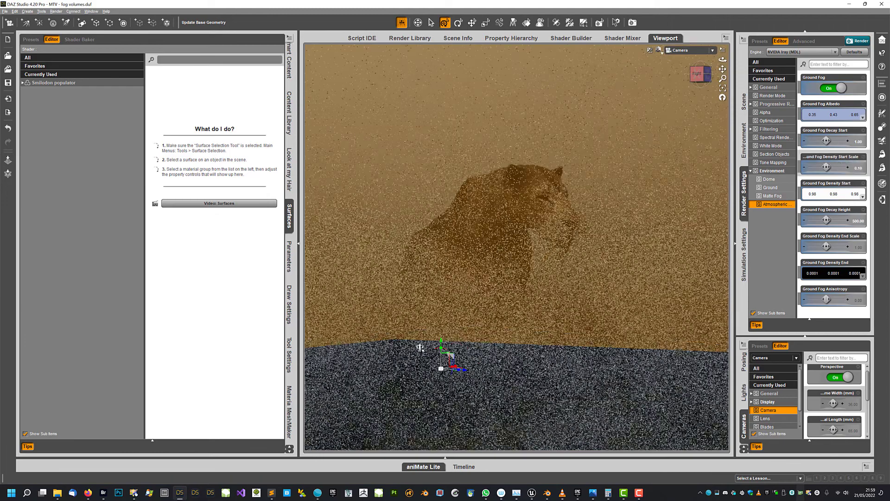
pyautogui.moveTo(723, 60); pyautogui.dragTo(670, 62)
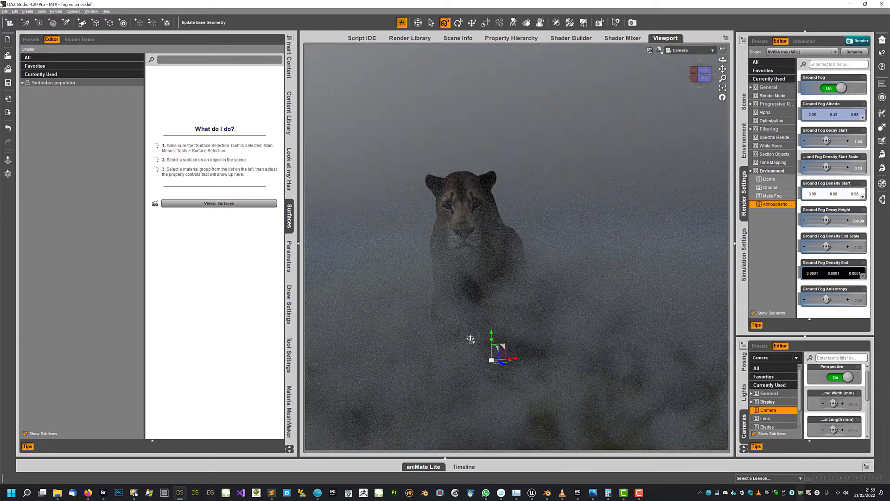
pyautogui.moveTo(723, 60)
pyautogui.mouseDown()
pyautogui.moveTo(771, 62)
pyautogui.moveTo(723, 69)
pyautogui.moveTo(730, 76)
pyautogui.mouseUp()
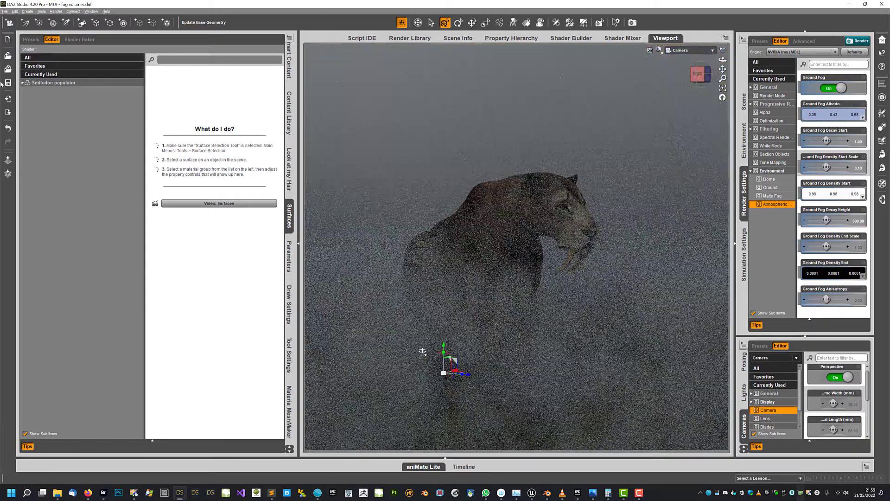
# - Select the Volume Node and reduce its Density Multiplier to 0.15
pyautogui.click(744, 101)
pyautogui.click(790, 98)
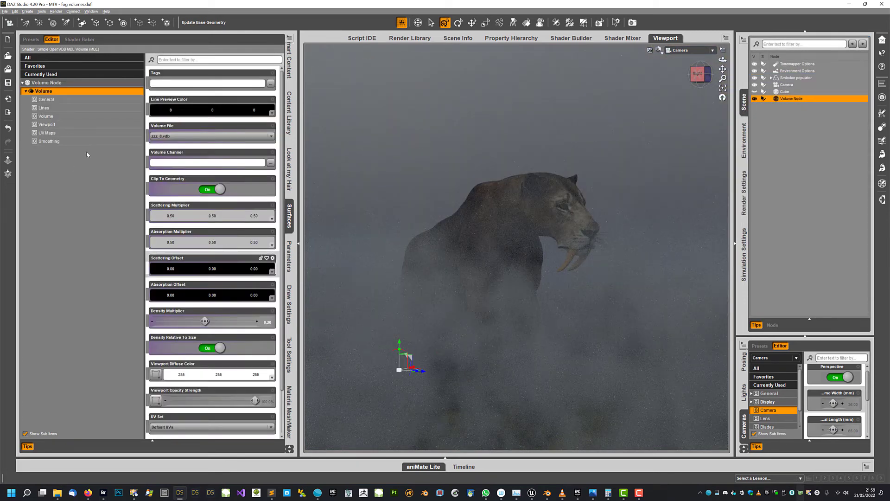
pyautogui.click(267, 323)
pyautogui.write('0.2')
pyautogui.press('Return')
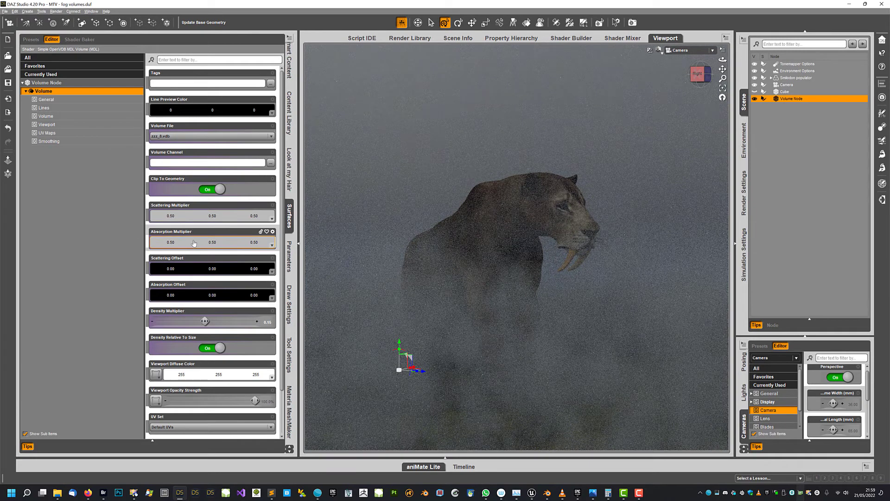
# - Try Scattering Multiplier values of 0.70 and 0.064 on the Volume Node to compare the fog's brightness
pyautogui.click(195, 216)
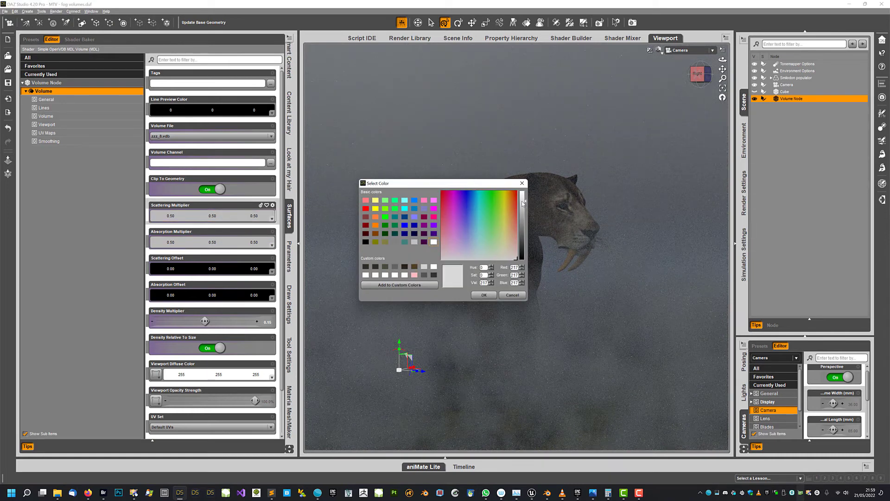
pyautogui.click(522, 202)
pyautogui.click(484, 295)
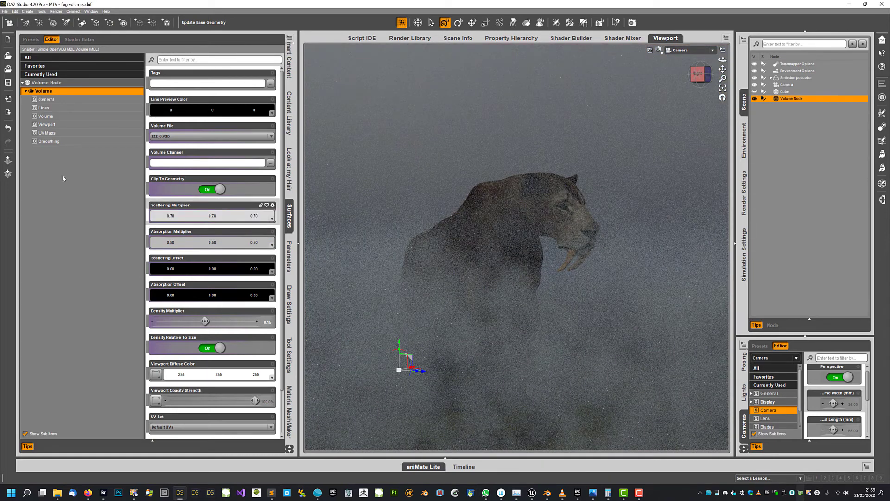
pyautogui.click(186, 214)
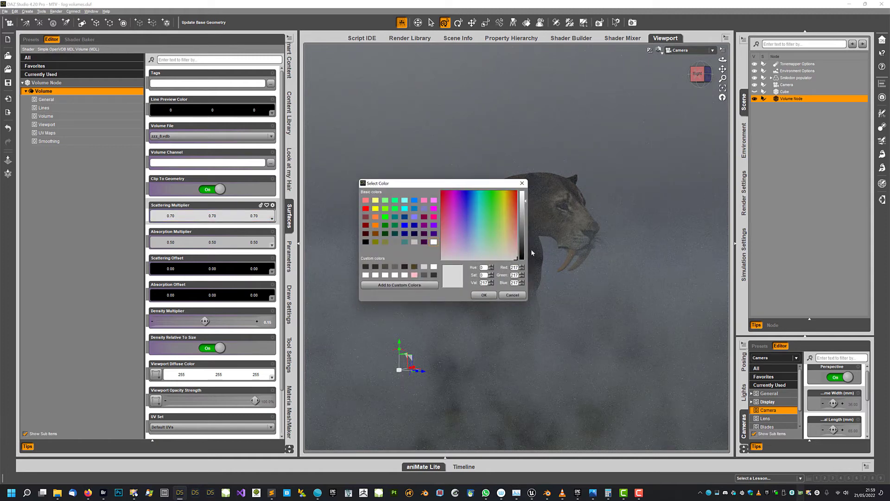
pyautogui.click(522, 242)
pyautogui.click(483, 294)
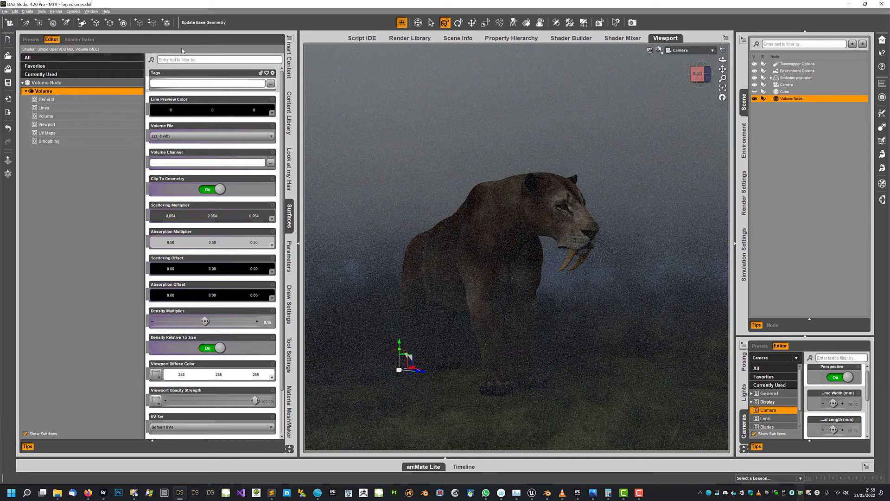
# - Set the Volume Node's Scattering Multiplier to 0.33 and check the fog from both sides of the smilodon
pyautogui.click(189, 215)
pyautogui.moveTo(523, 221); pyautogui.dragTo(523, 217)
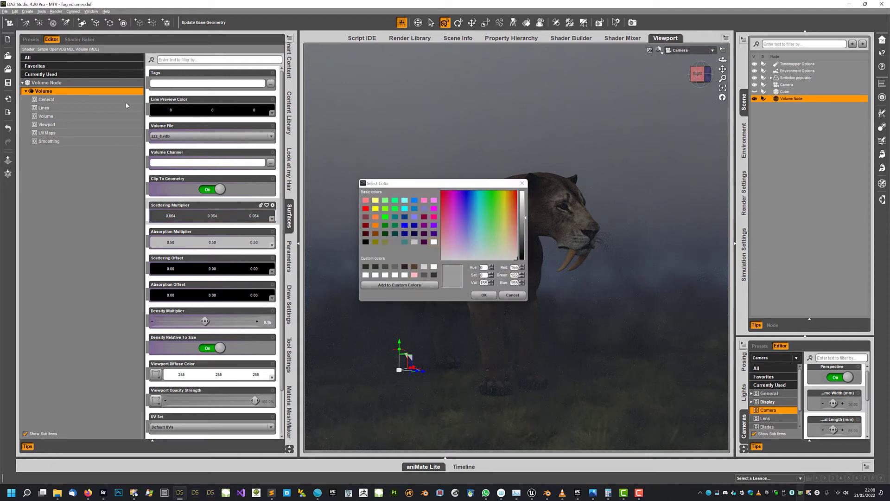
pyautogui.click(484, 295)
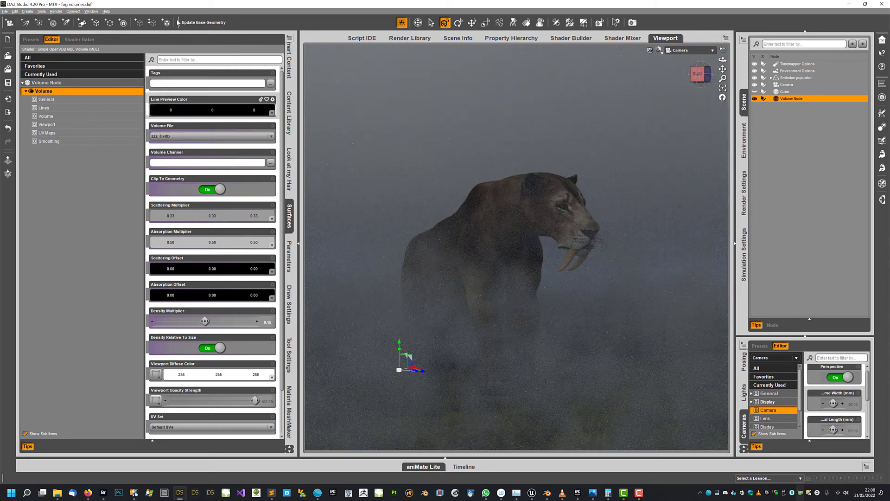
pyautogui.moveTo(722, 59); pyautogui.dragTo(310, 30)
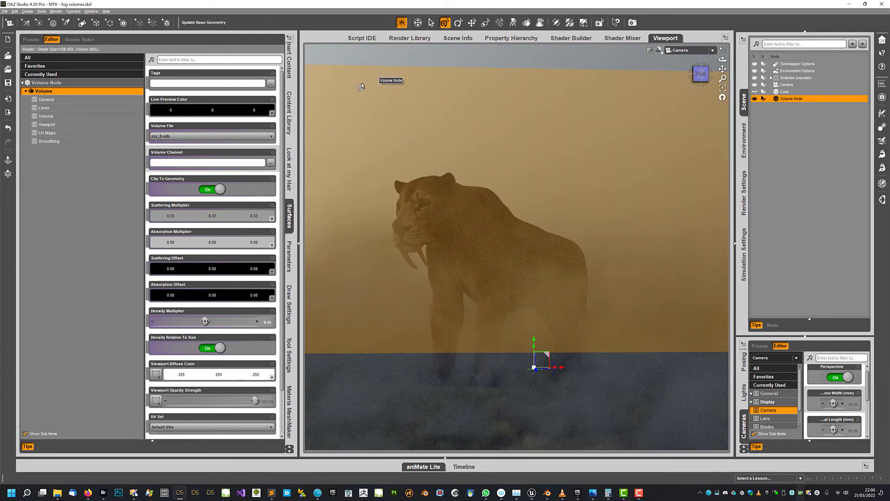
pyautogui.moveTo(722, 60); pyautogui.dragTo(788, 60)
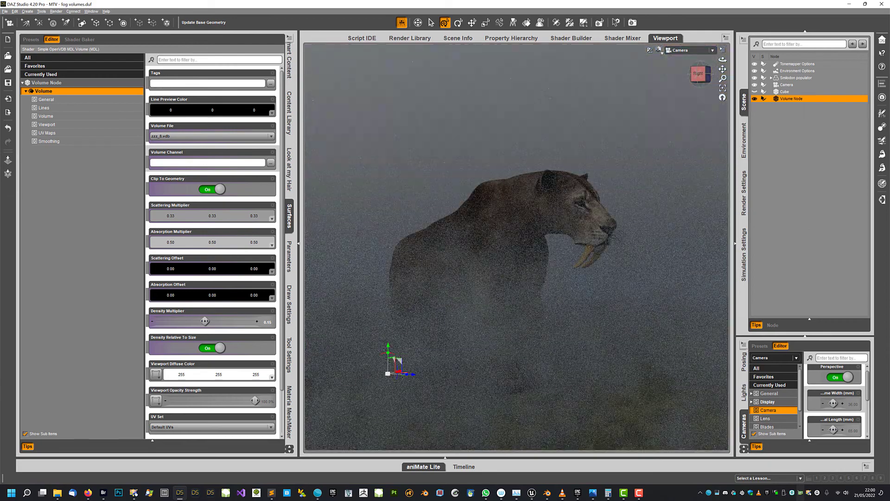